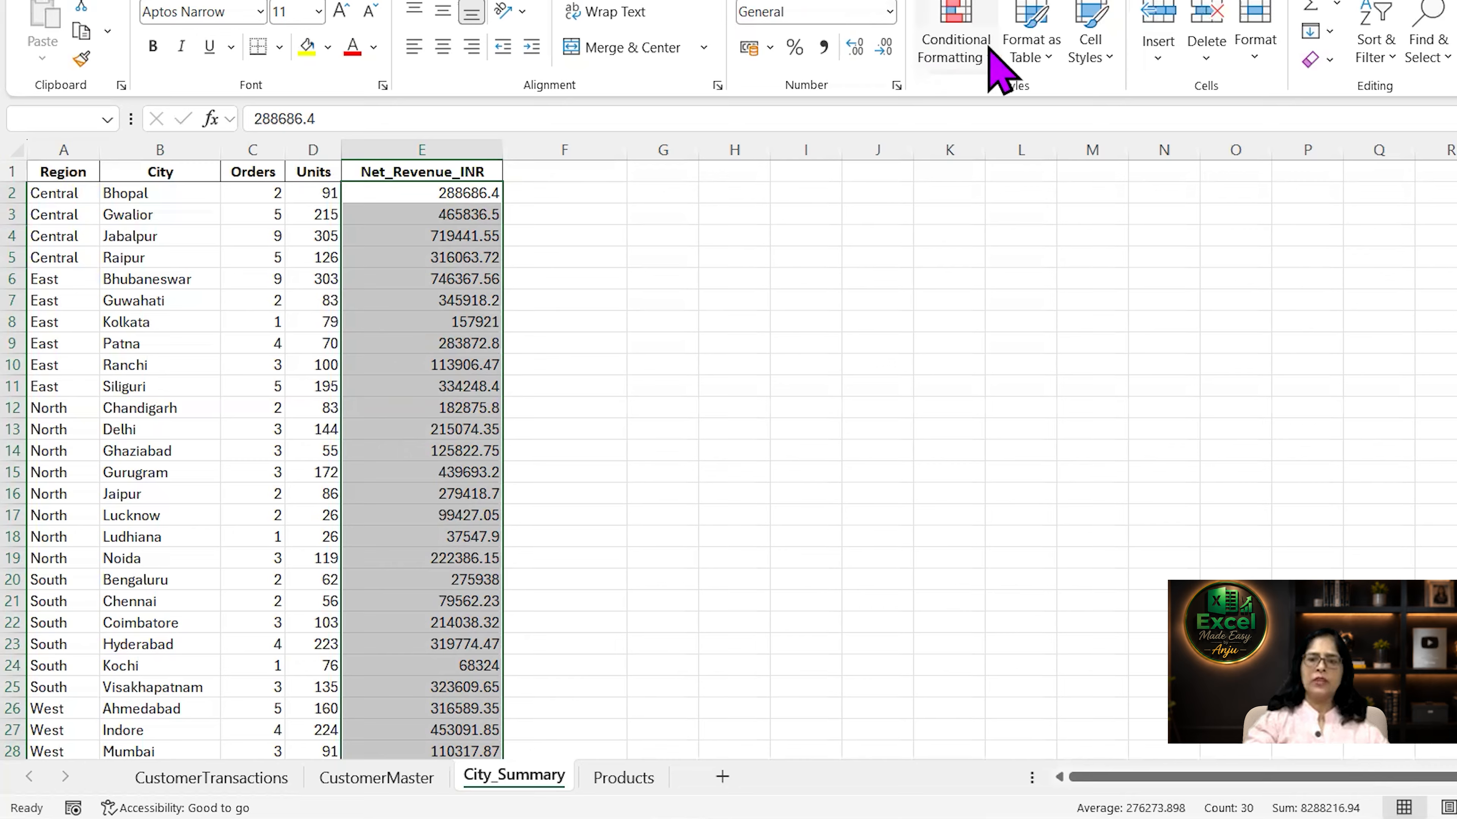
Add a Greater Than highlight rule to the selected Net_Revenue_INR values with the threshold 400000.
left_click(983, 60)
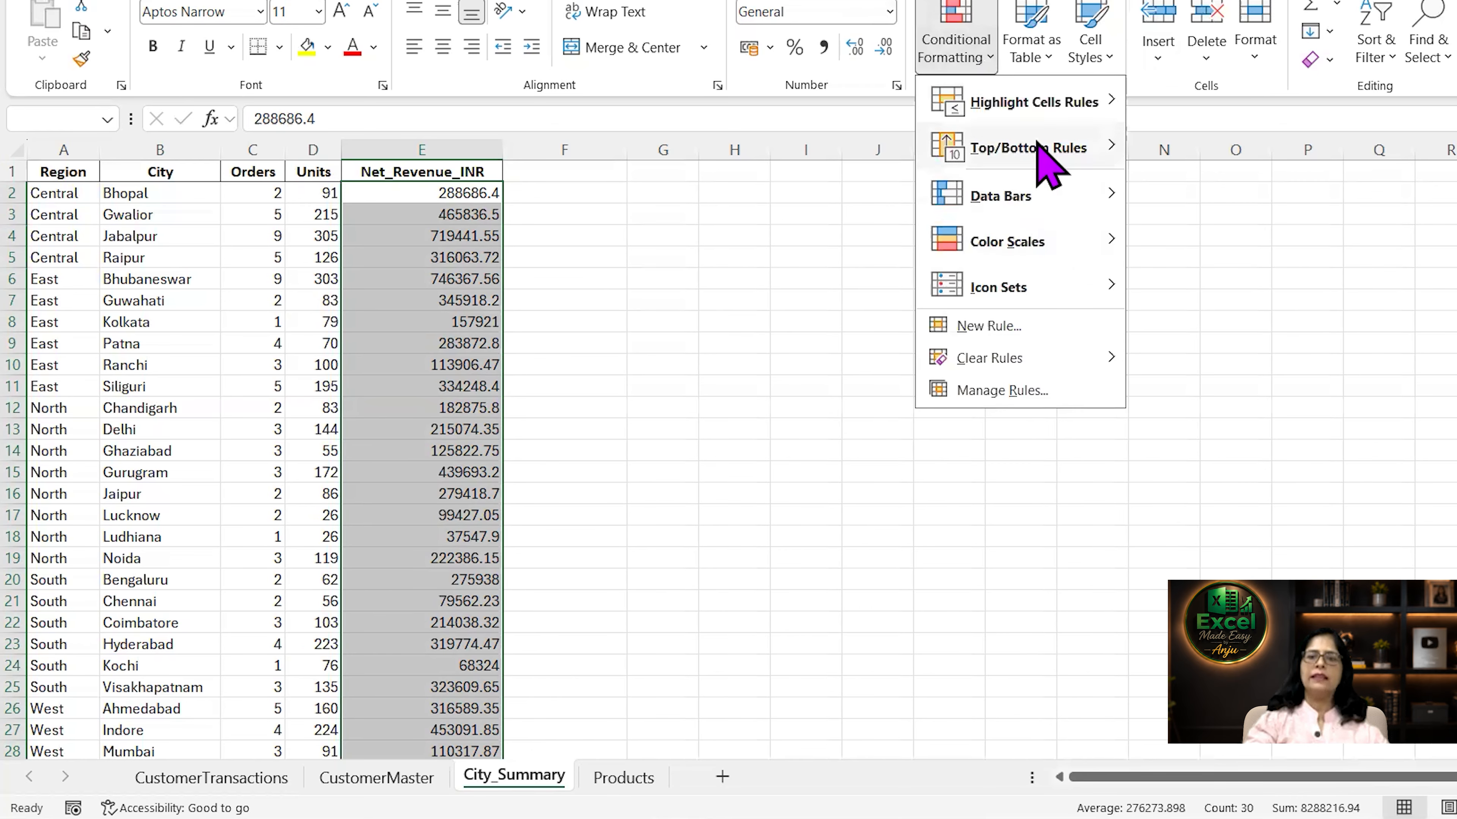
mouse_move(1051, 112)
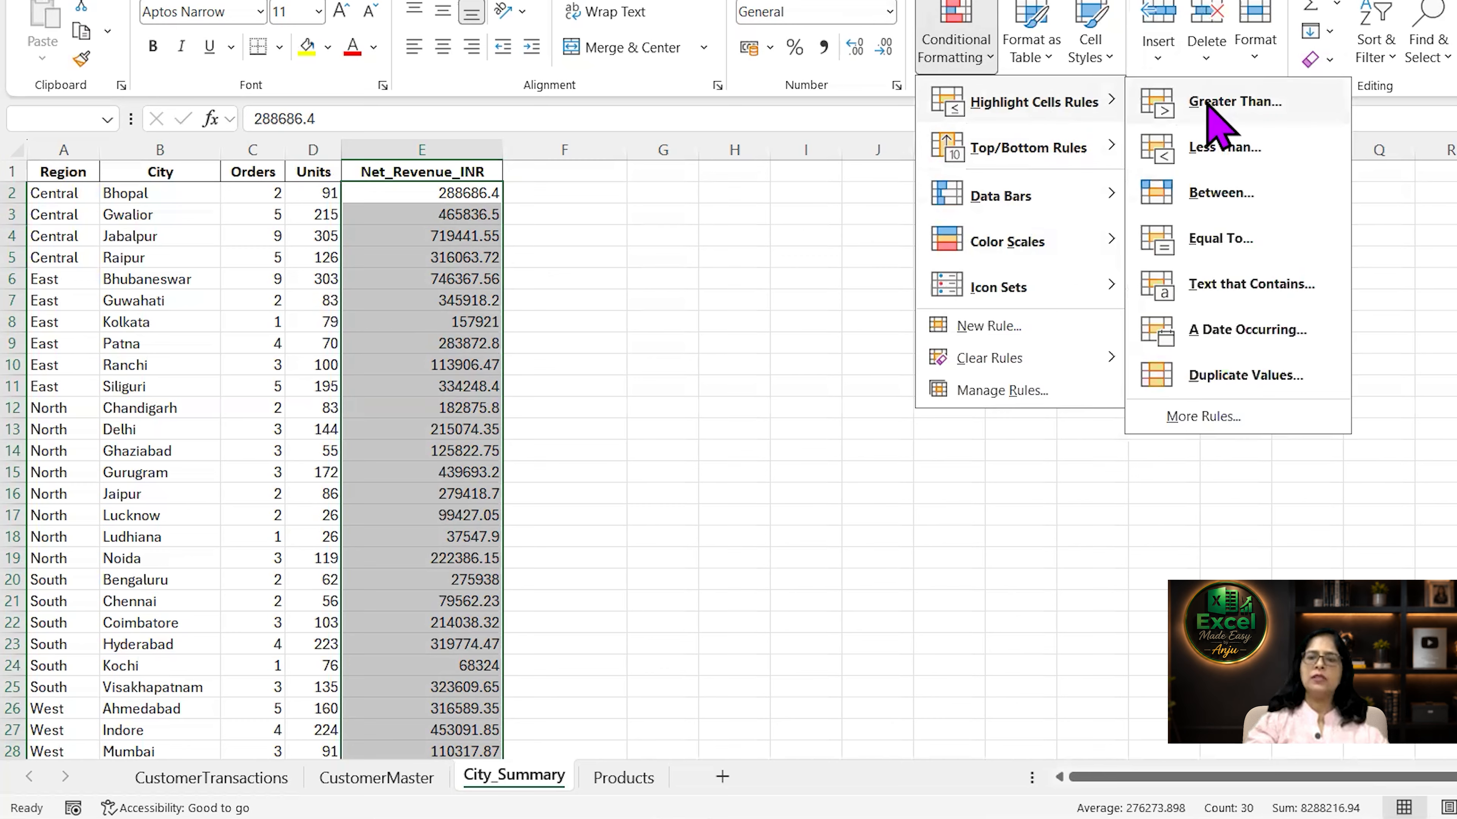
left_click(1233, 104)
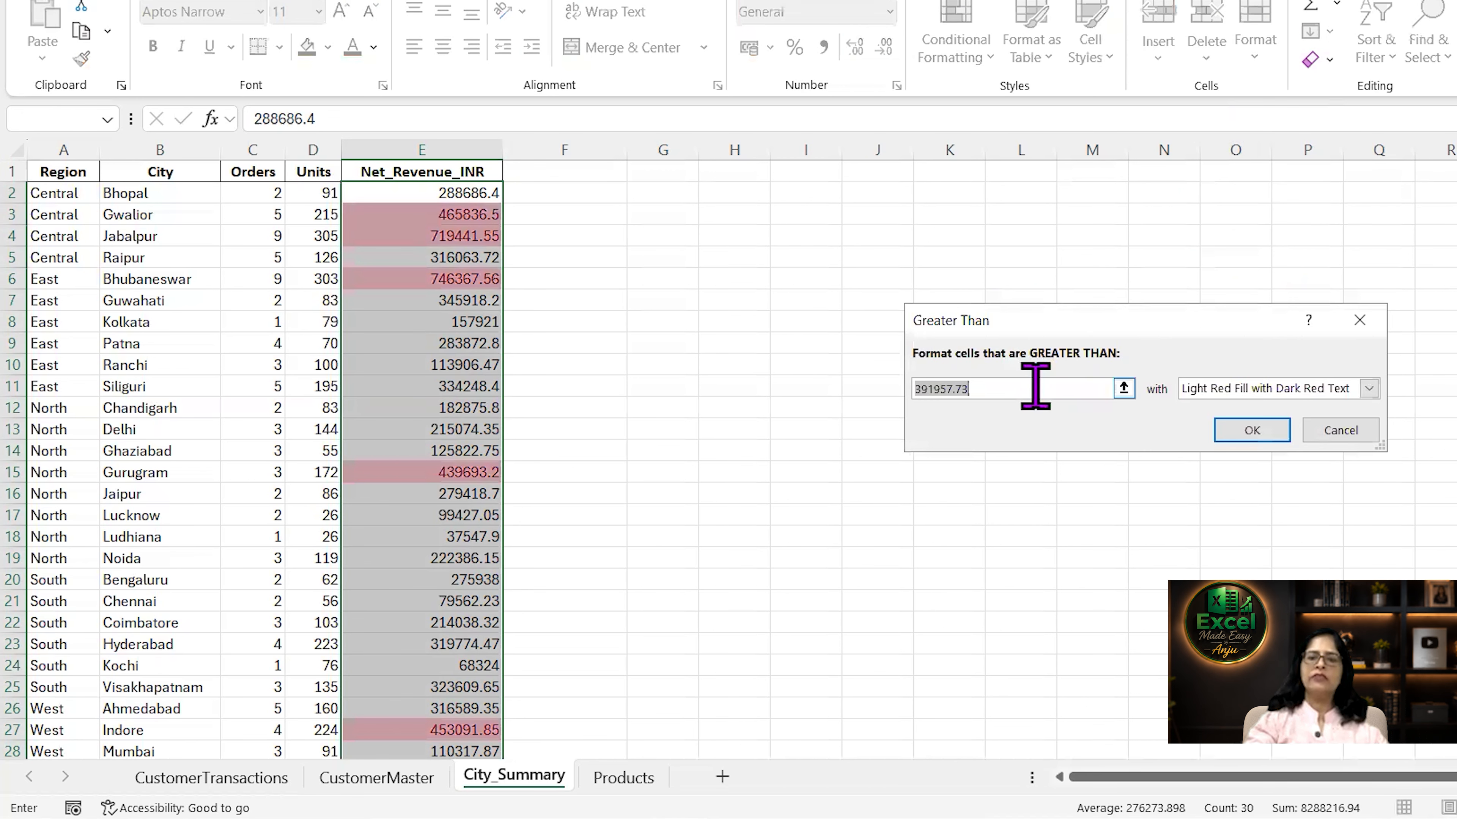
type("400")
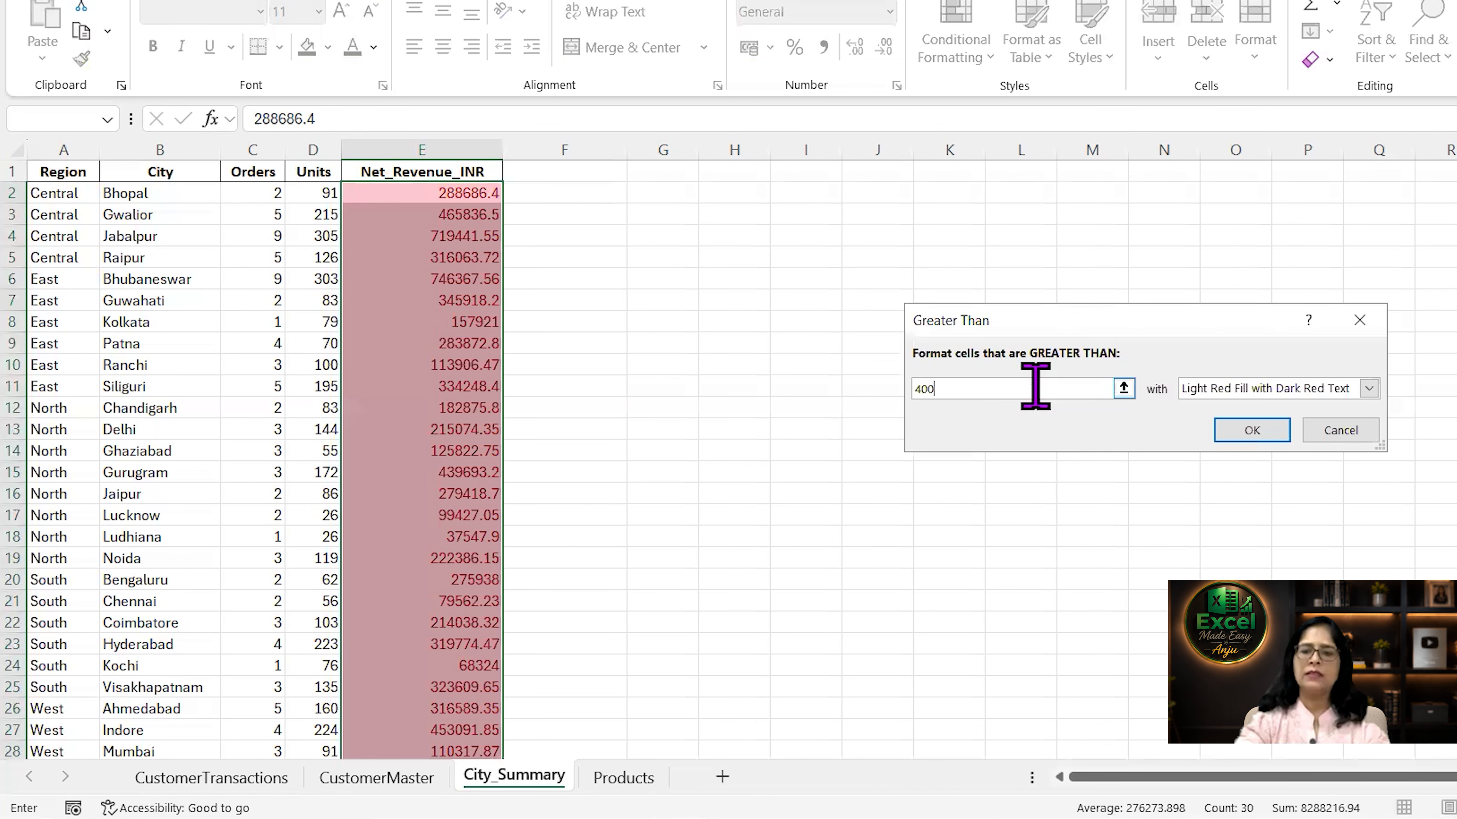
type("000")
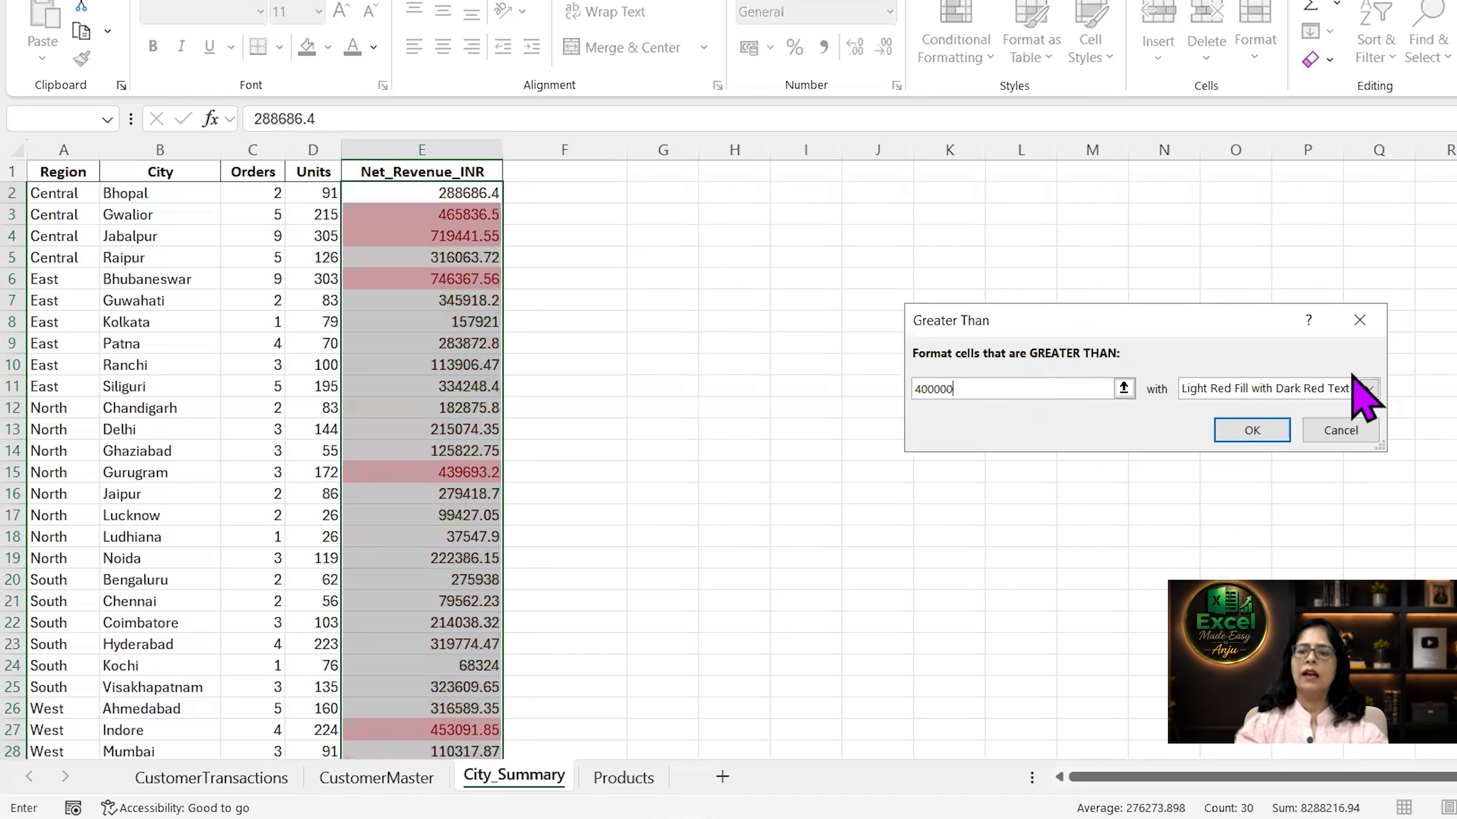
Set the Greater Than rule's format to a custom light green fill and apply the rule.
left_click(1368, 388)
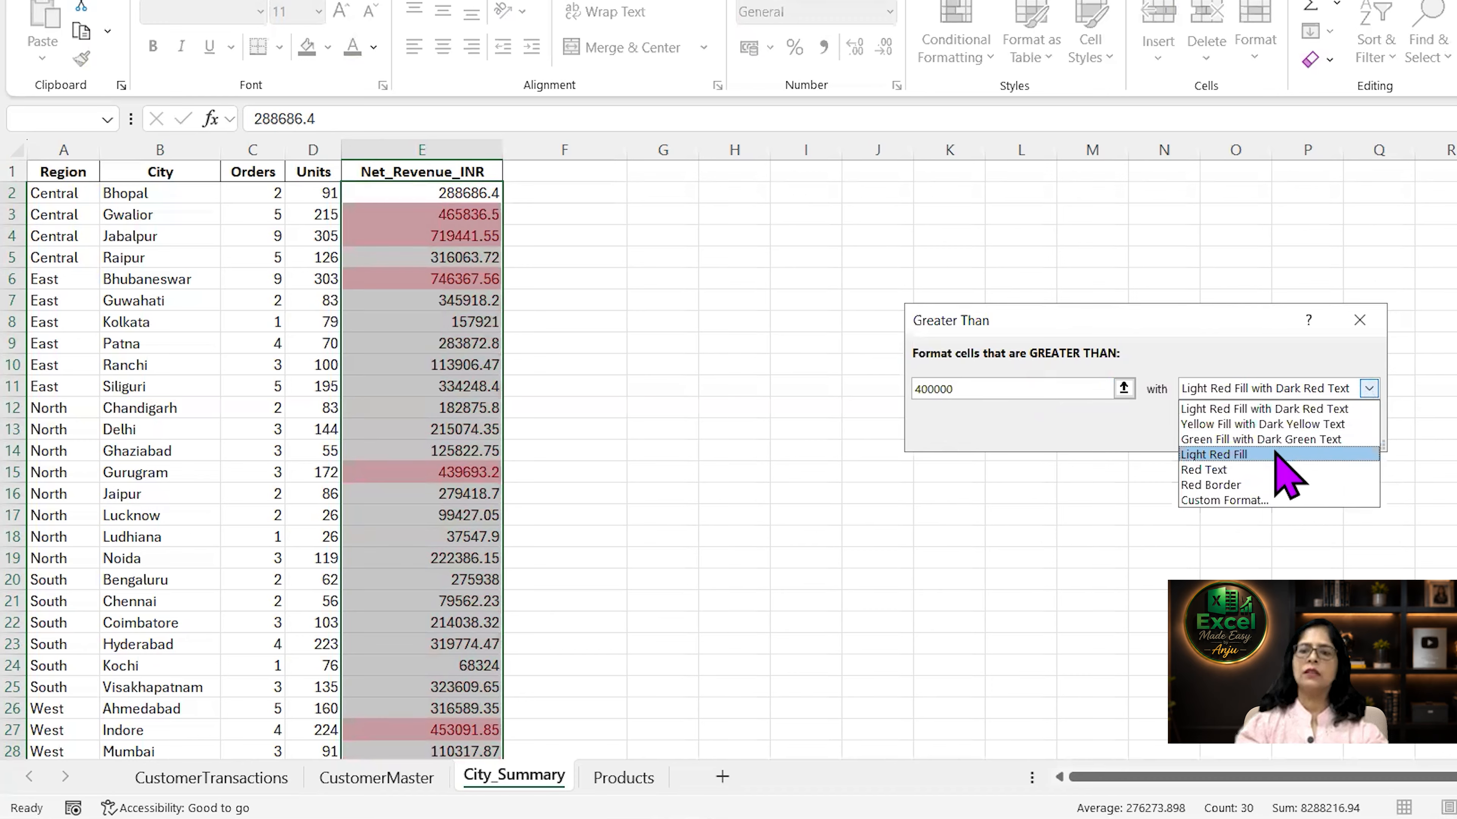
left_click(1282, 439)
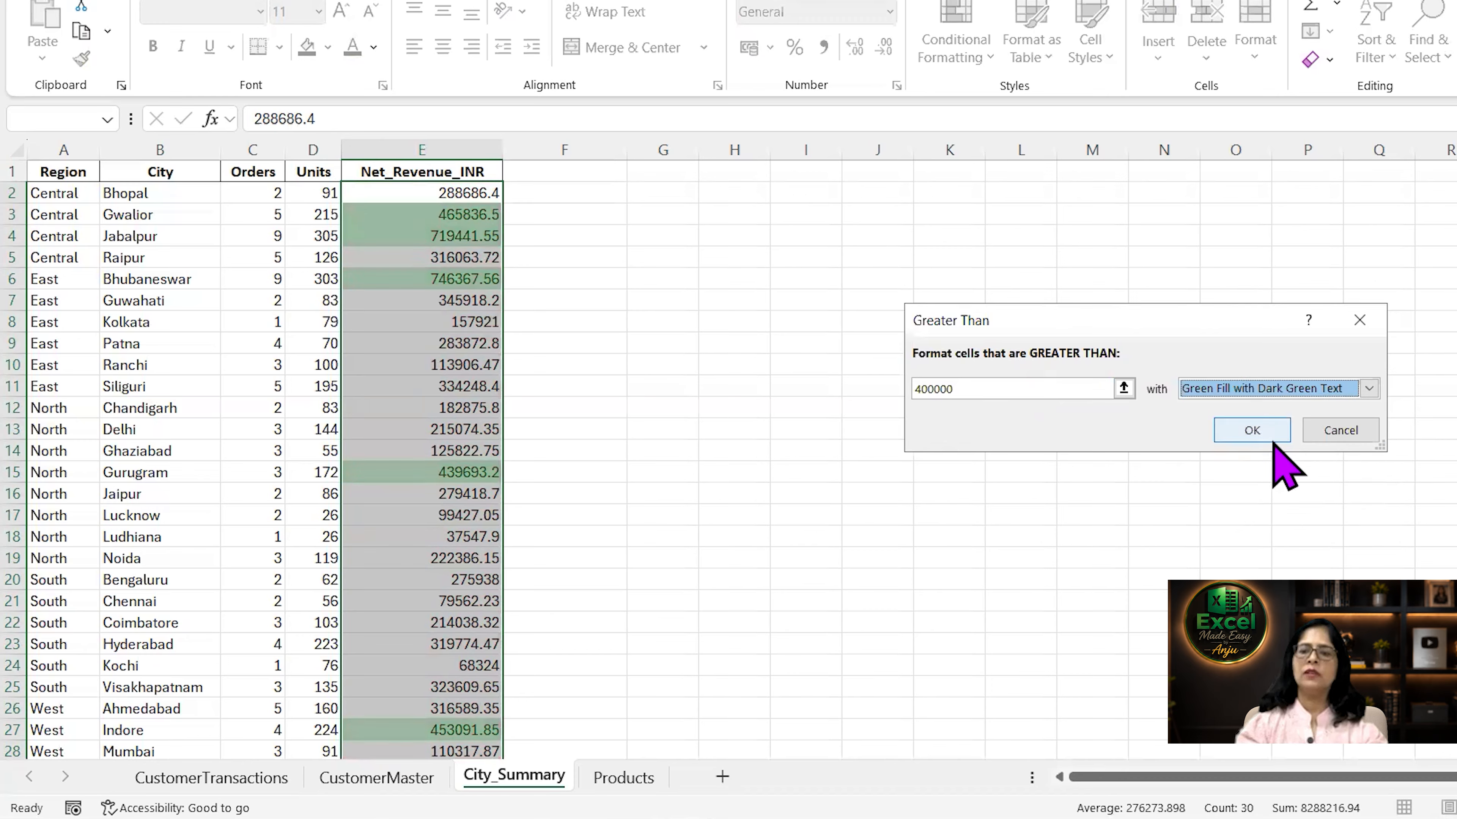
left_click(1369, 389)
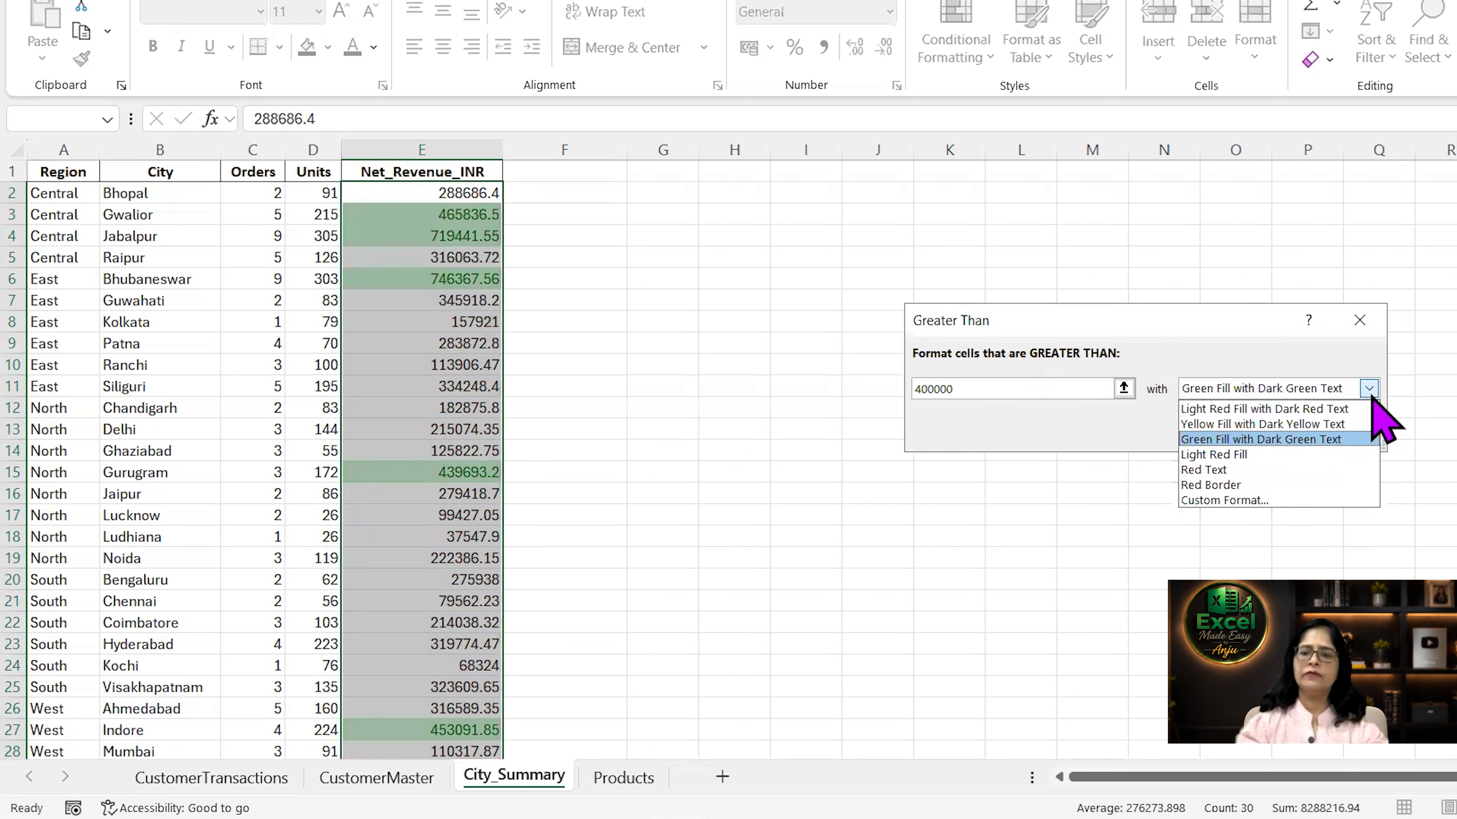
left_click(1262, 500)
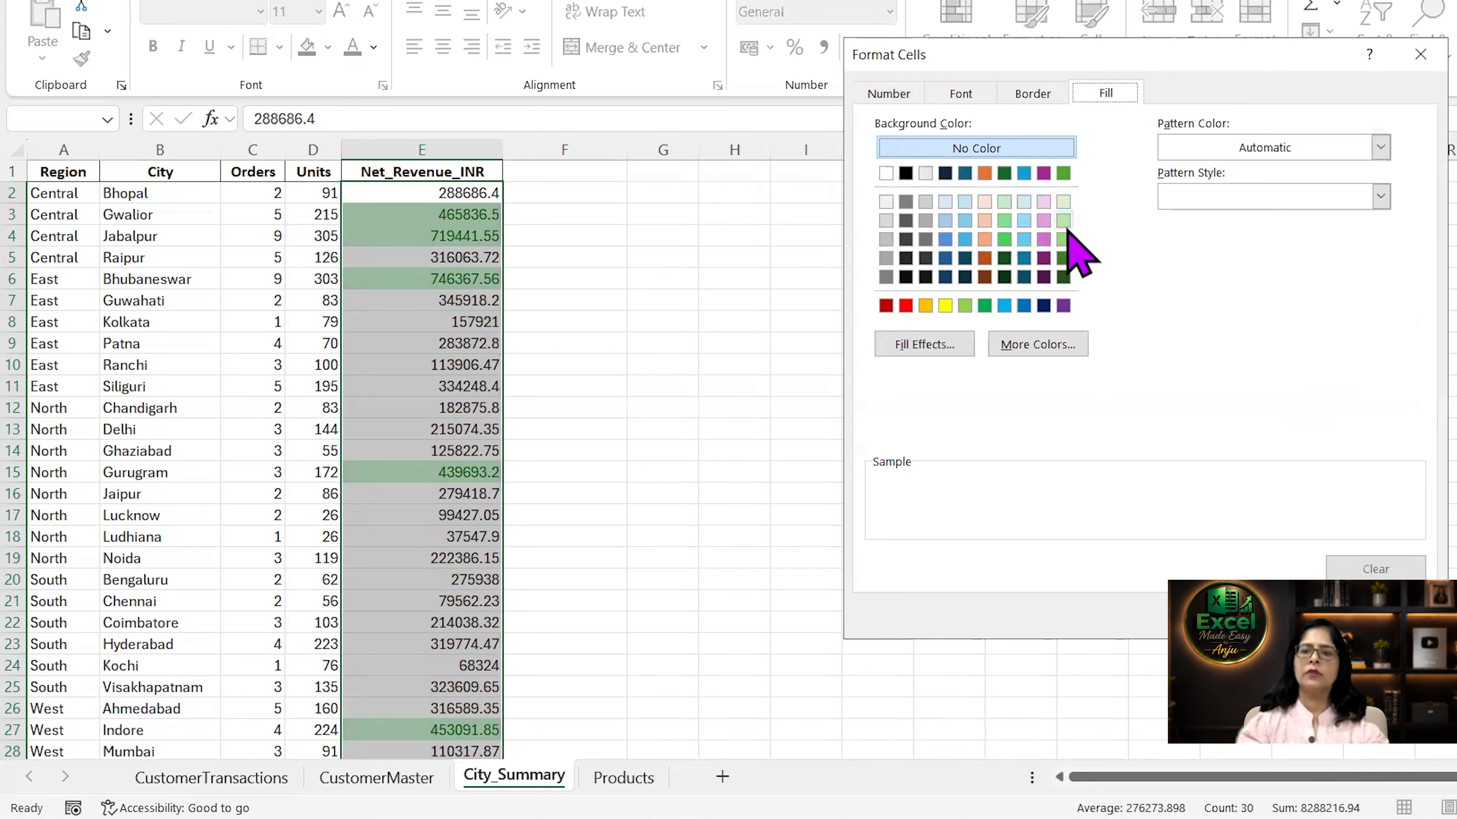
left_click(1063, 222)
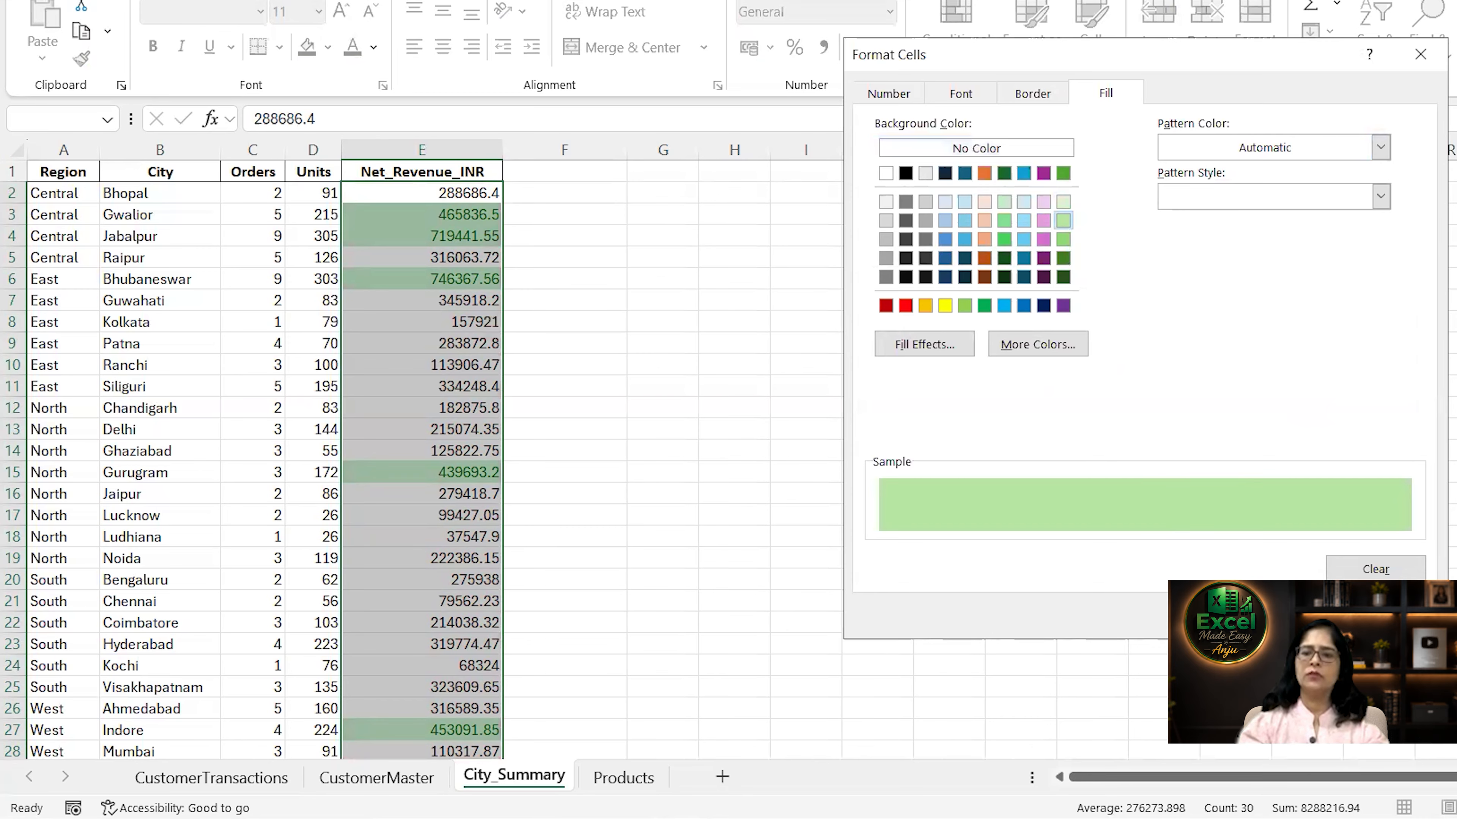
left_click(1306, 615)
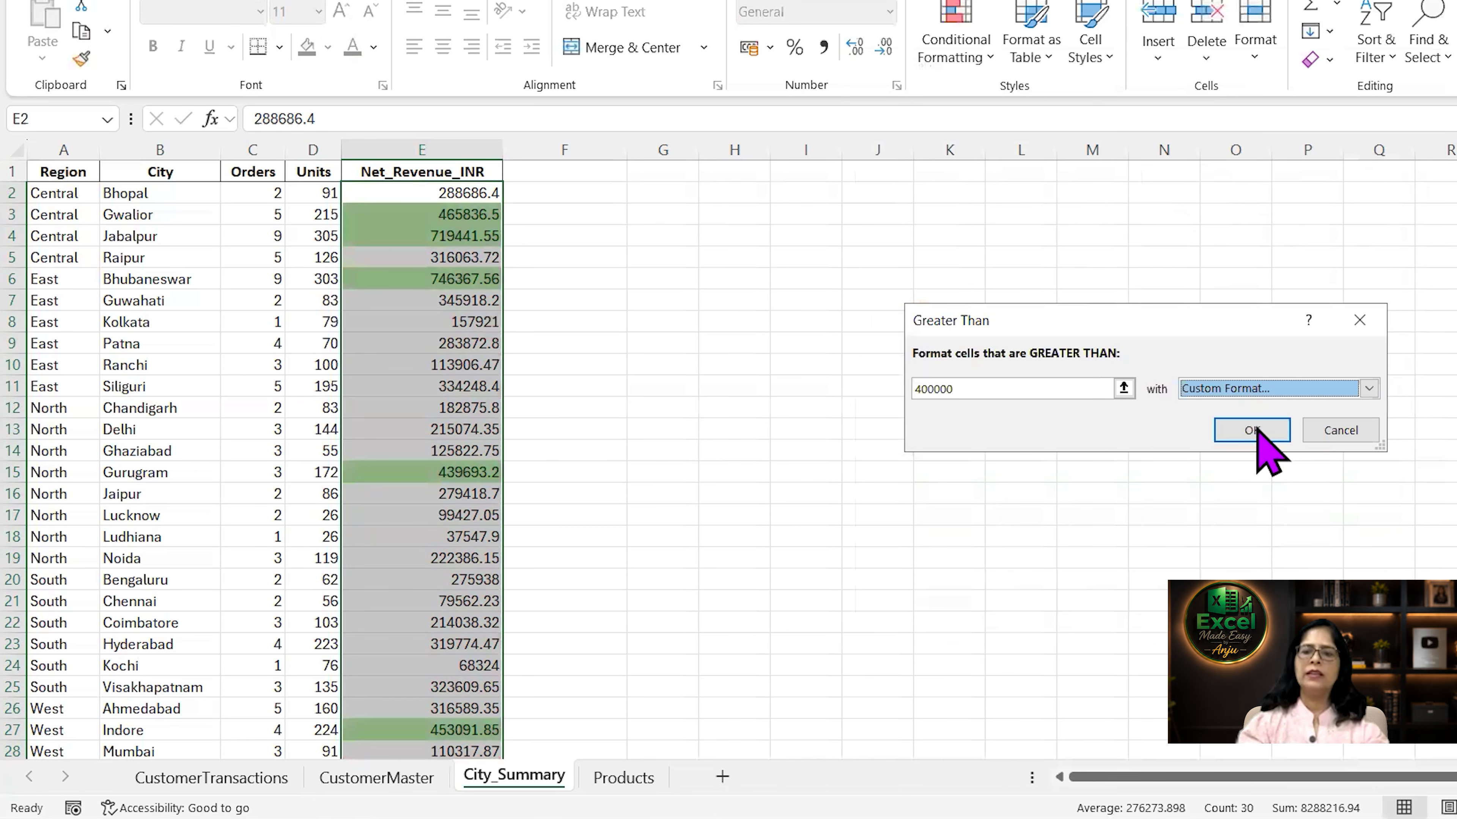
left_click(1254, 432)
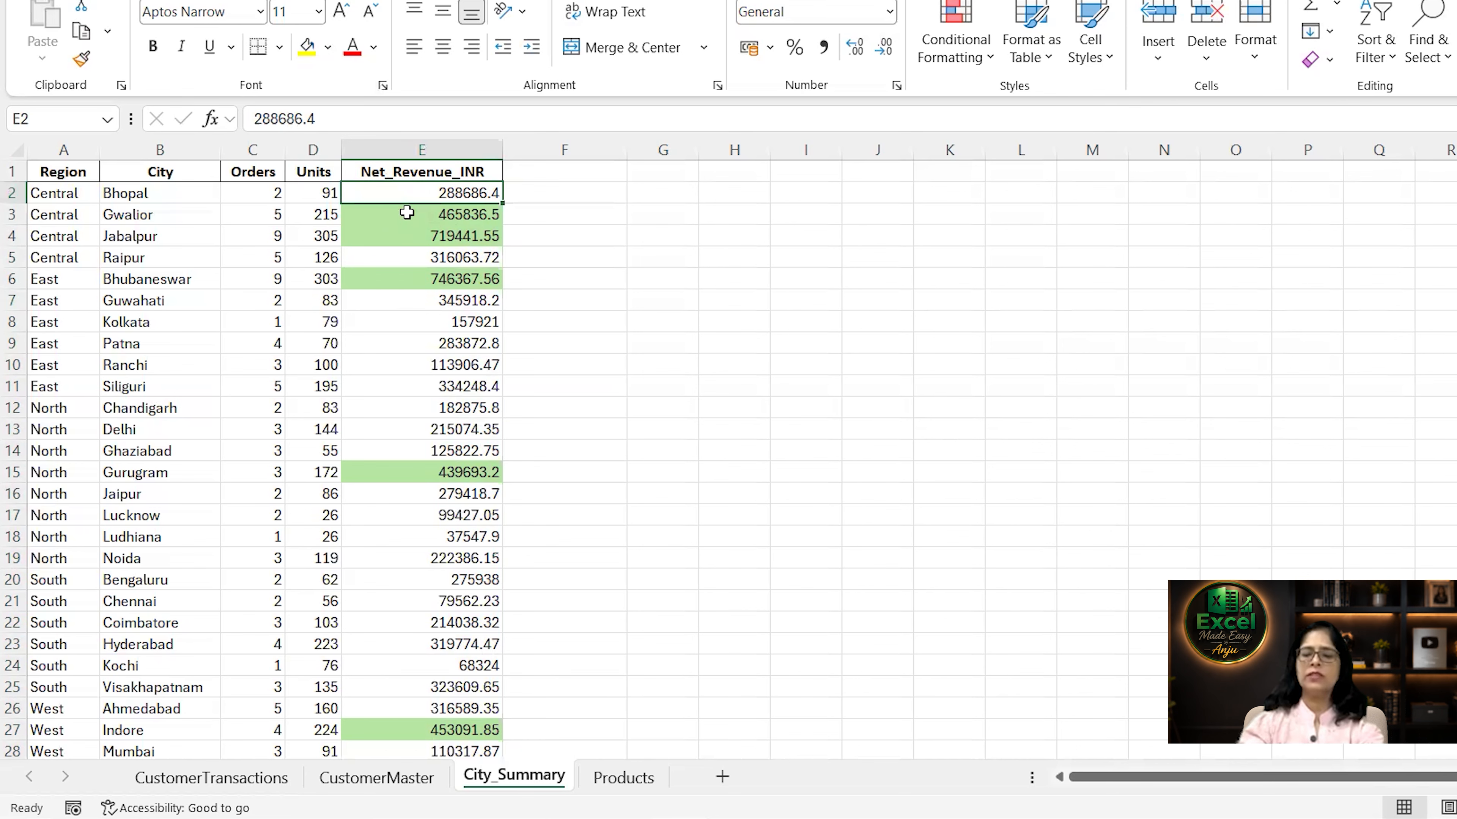
Select all Net_Revenue_INR values and clear the conditional formatting rules from them.
key("ctrl+shift+Down")
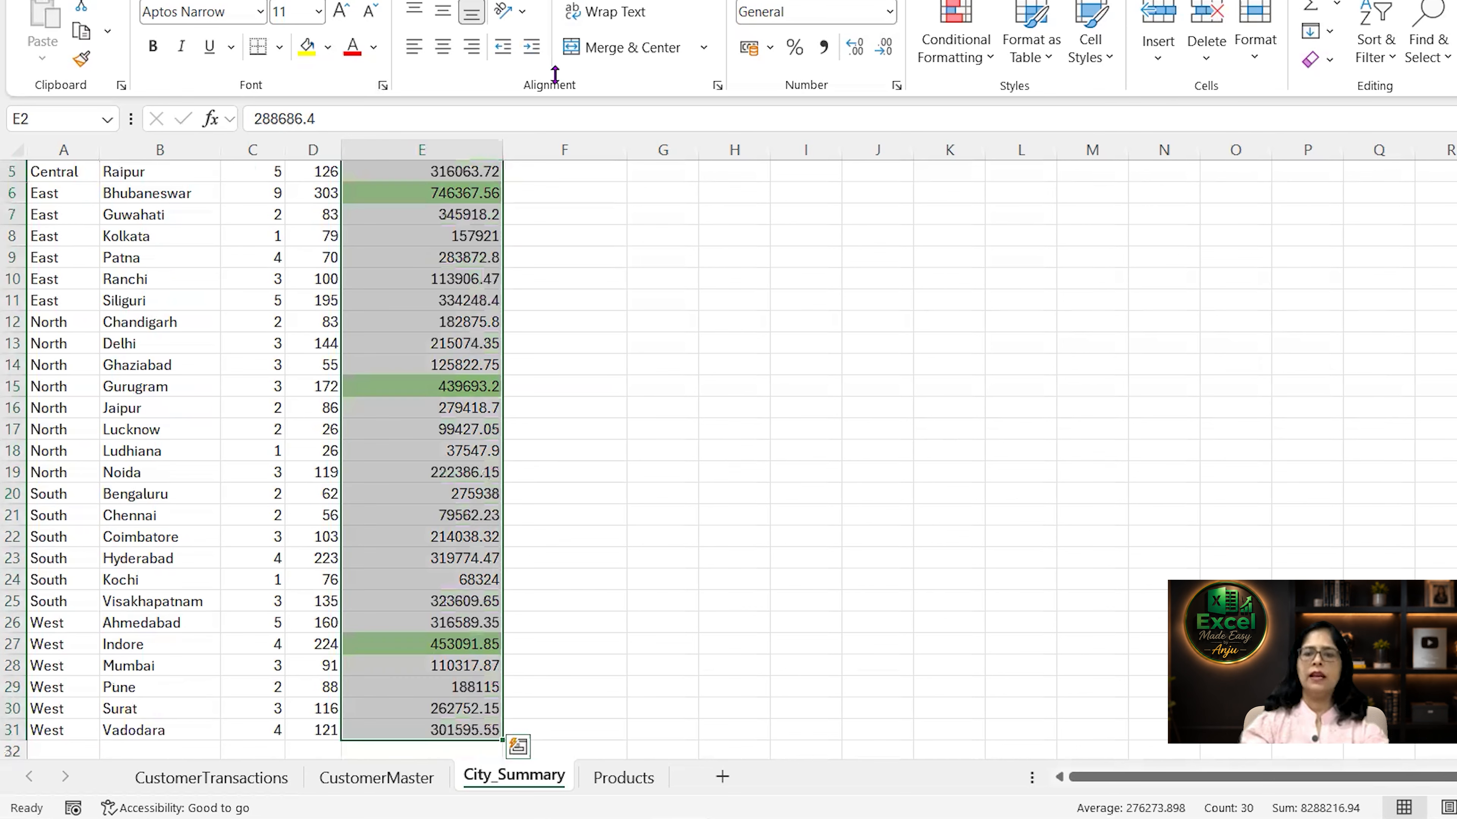
left_click(975, 55)
mouse_move(1032, 361)
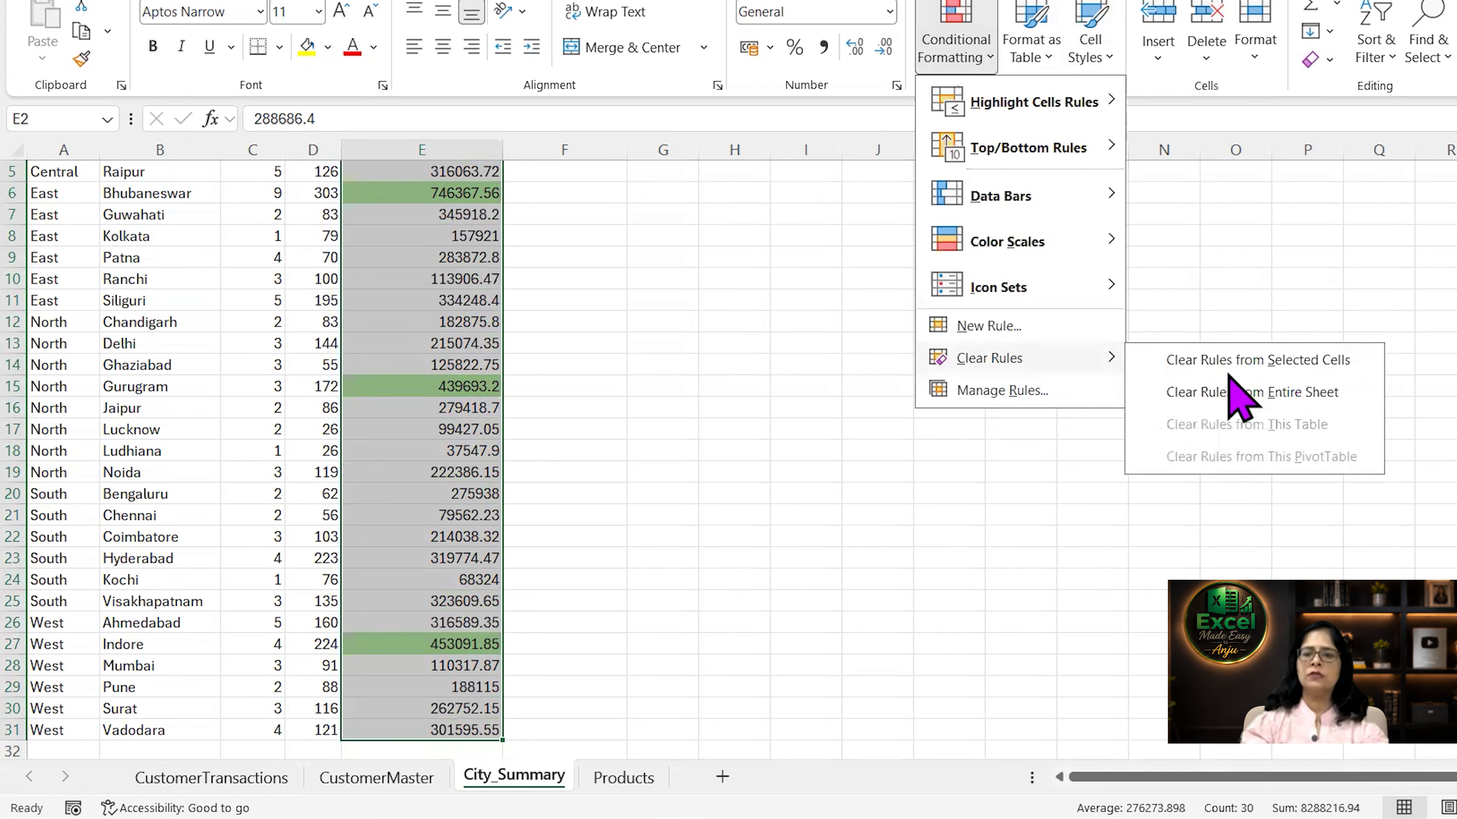
left_click(1227, 360)
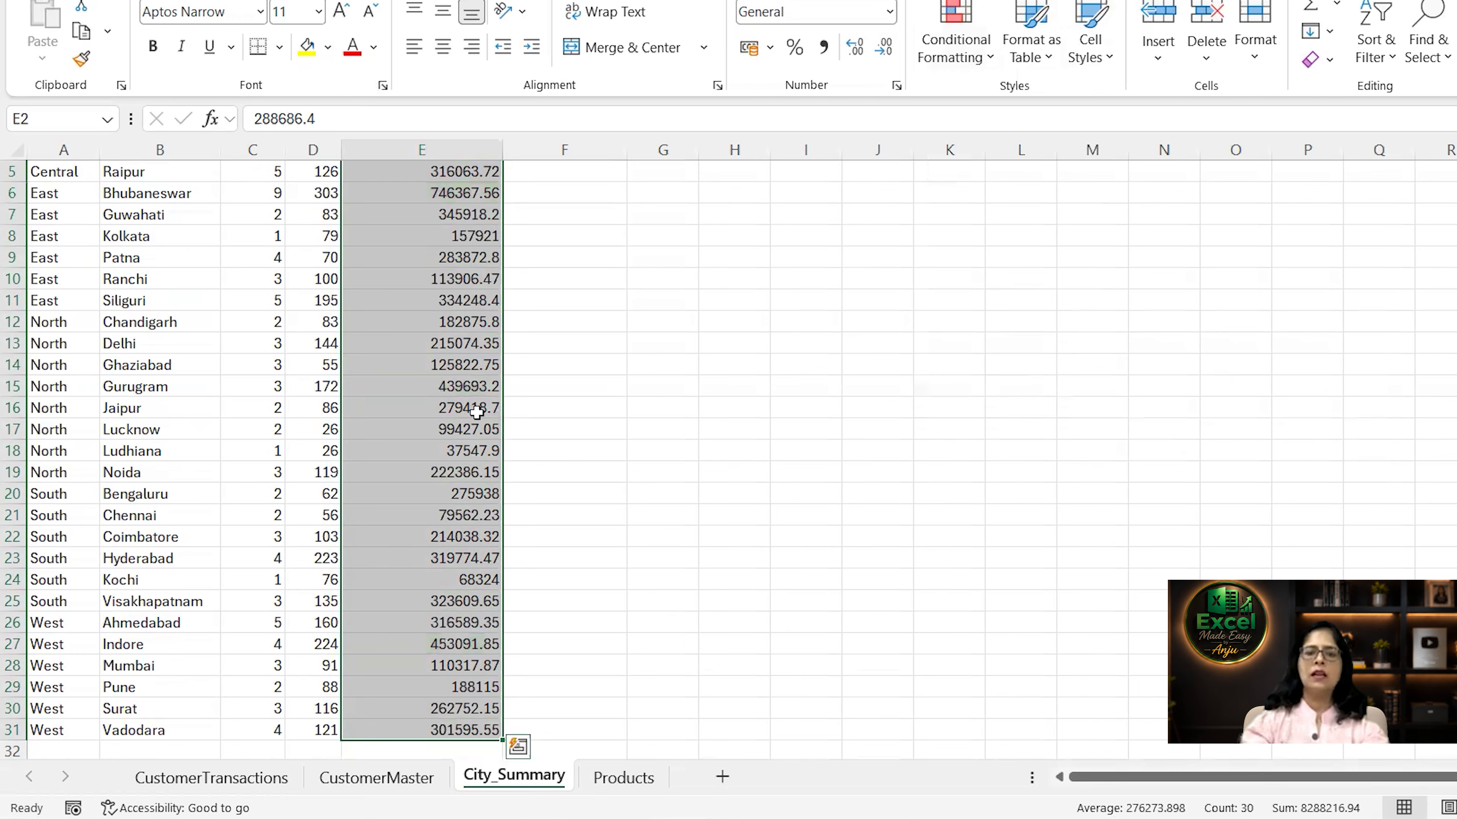
Select the data rows A2:E31 and create a new formula rule =$E2>=400000 to highlight whole rows.
scroll(426, 413, "down", 1)
left_click(426, 413)
scroll(426, 413, "up", 2)
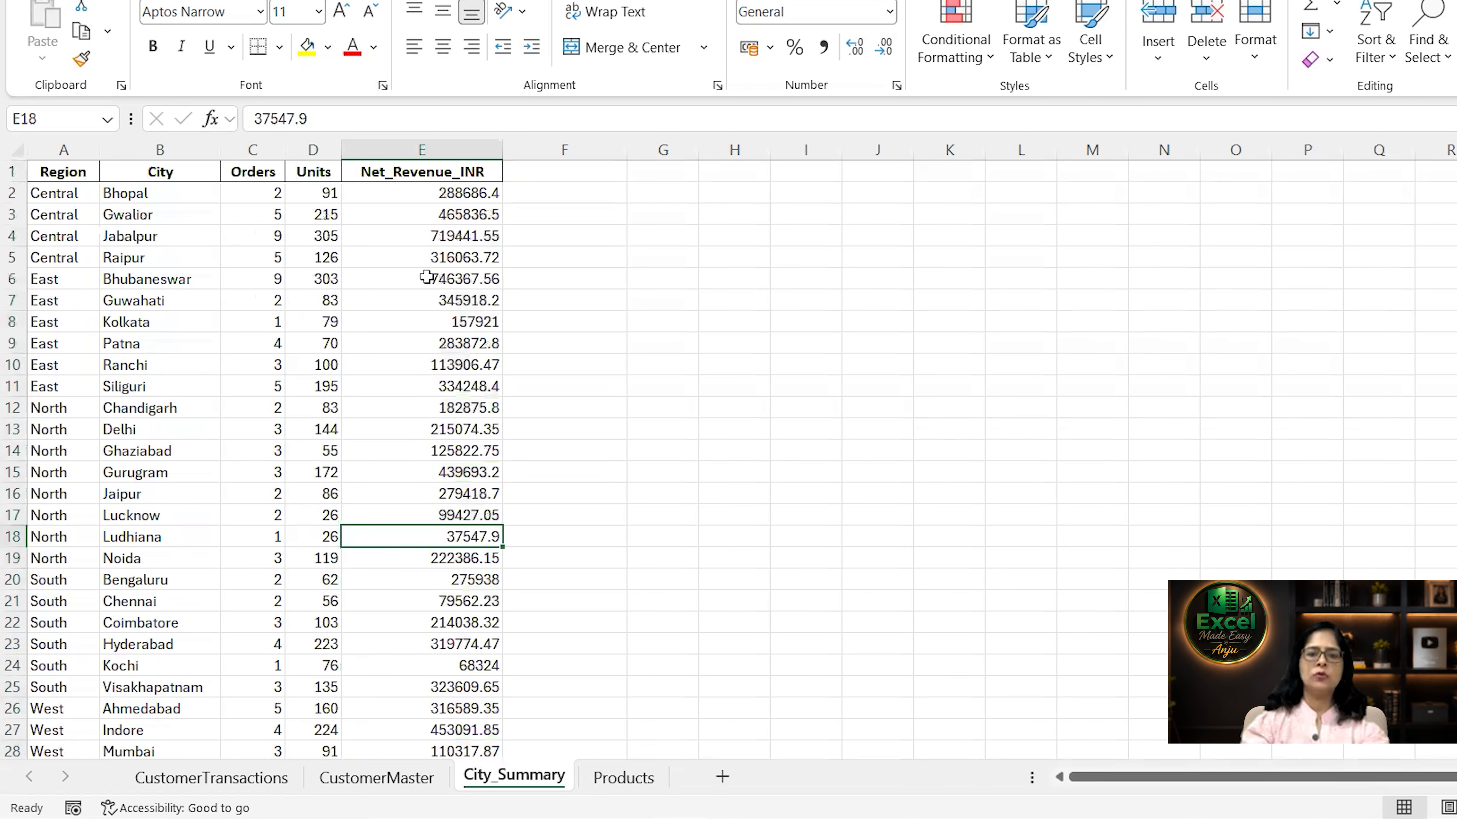
left_click(428, 191)
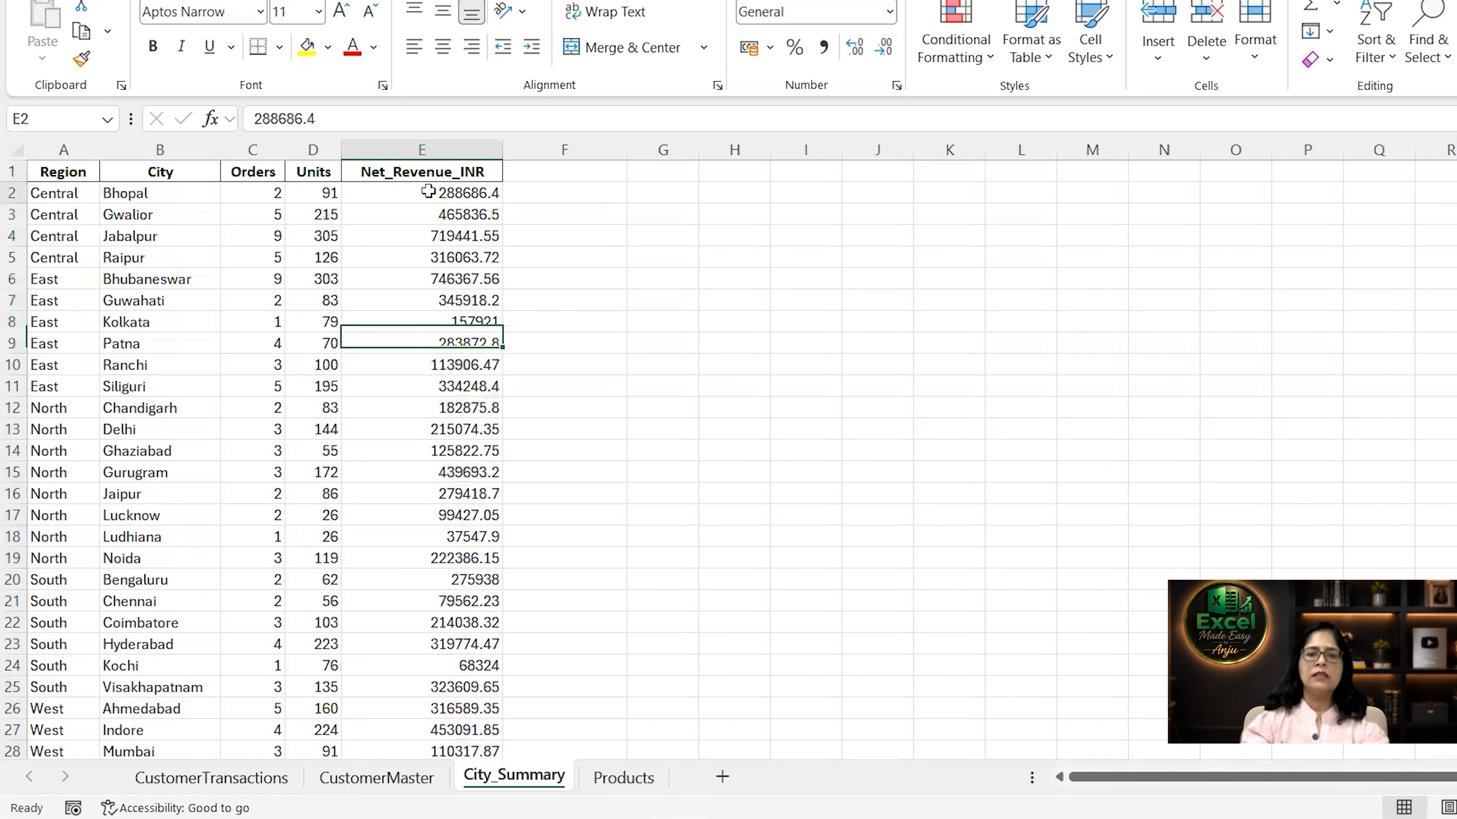
left_click(75, 196)
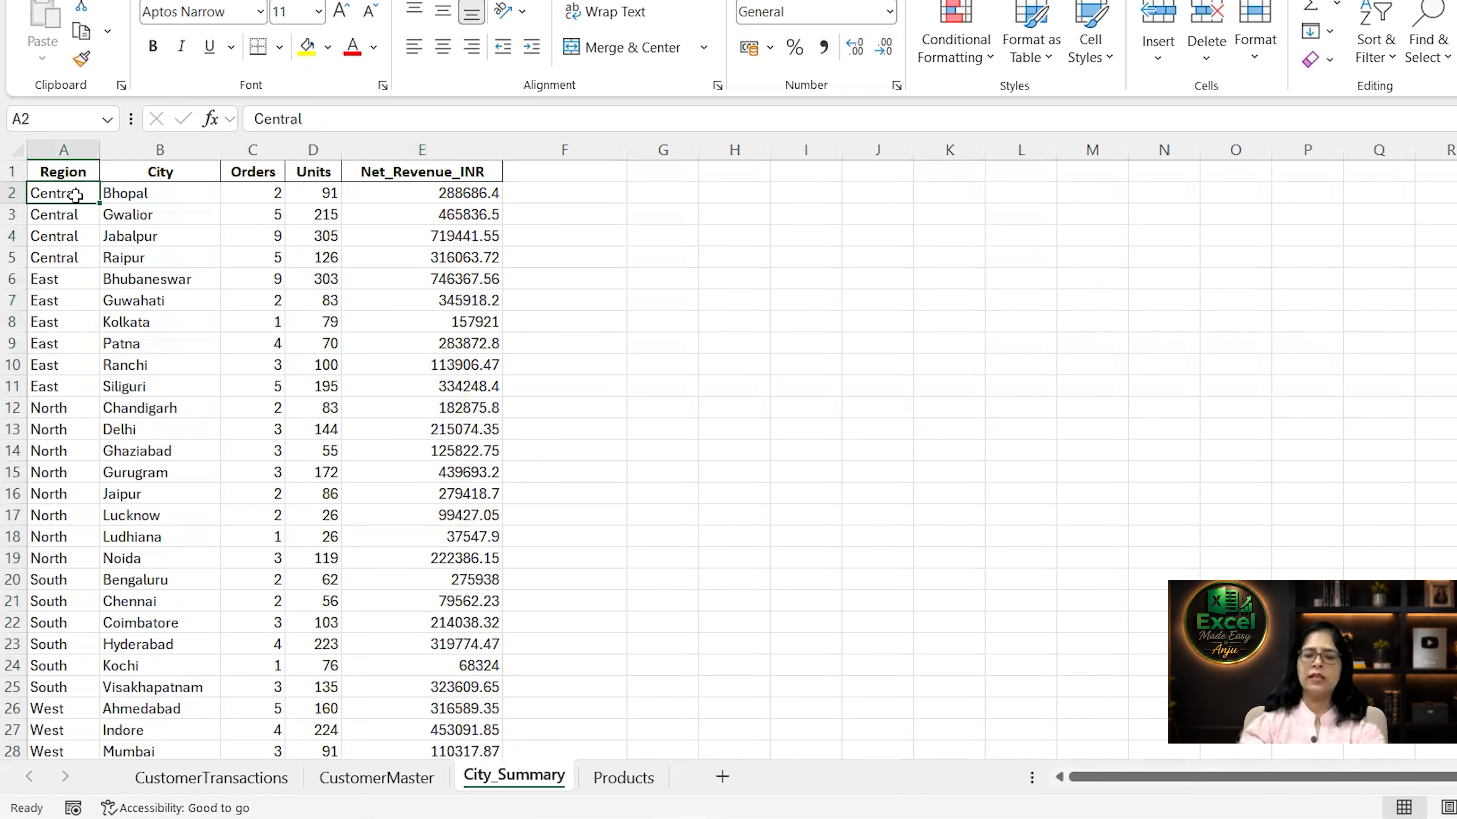
key("ctrl+shift+Right")
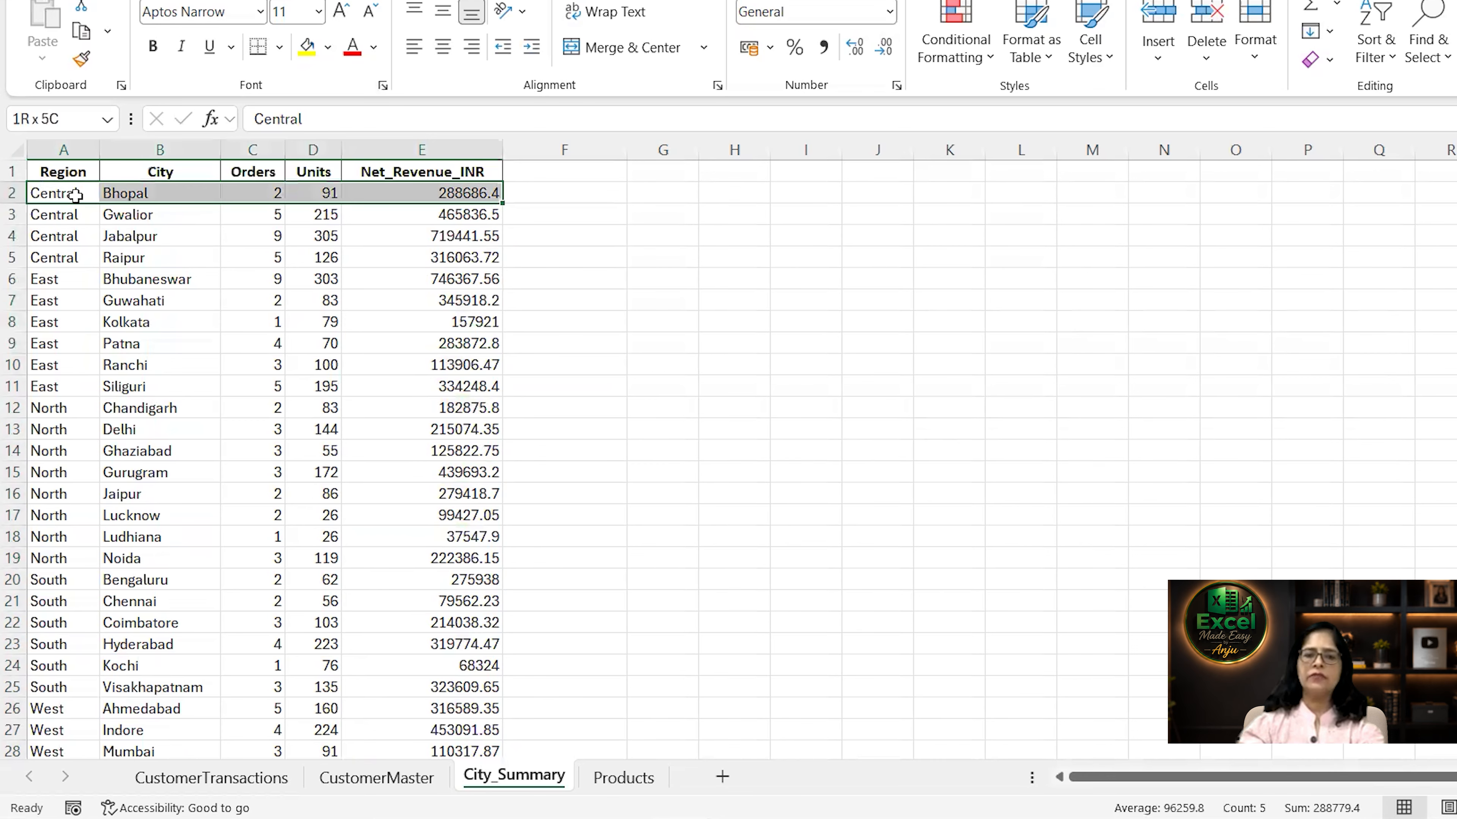
key("ctrl+shift+Down")
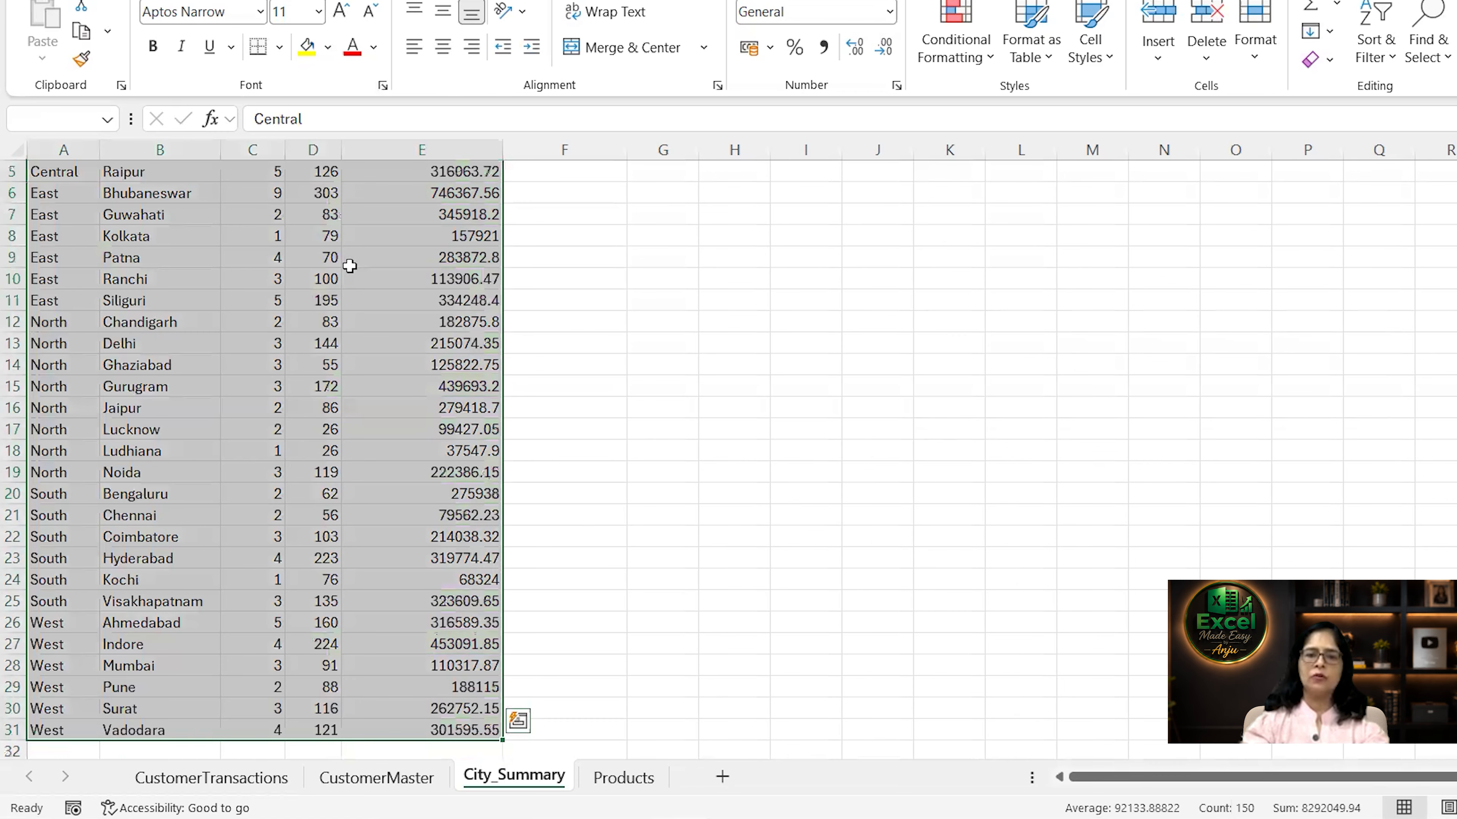
scroll(106, 211, "up", 2)
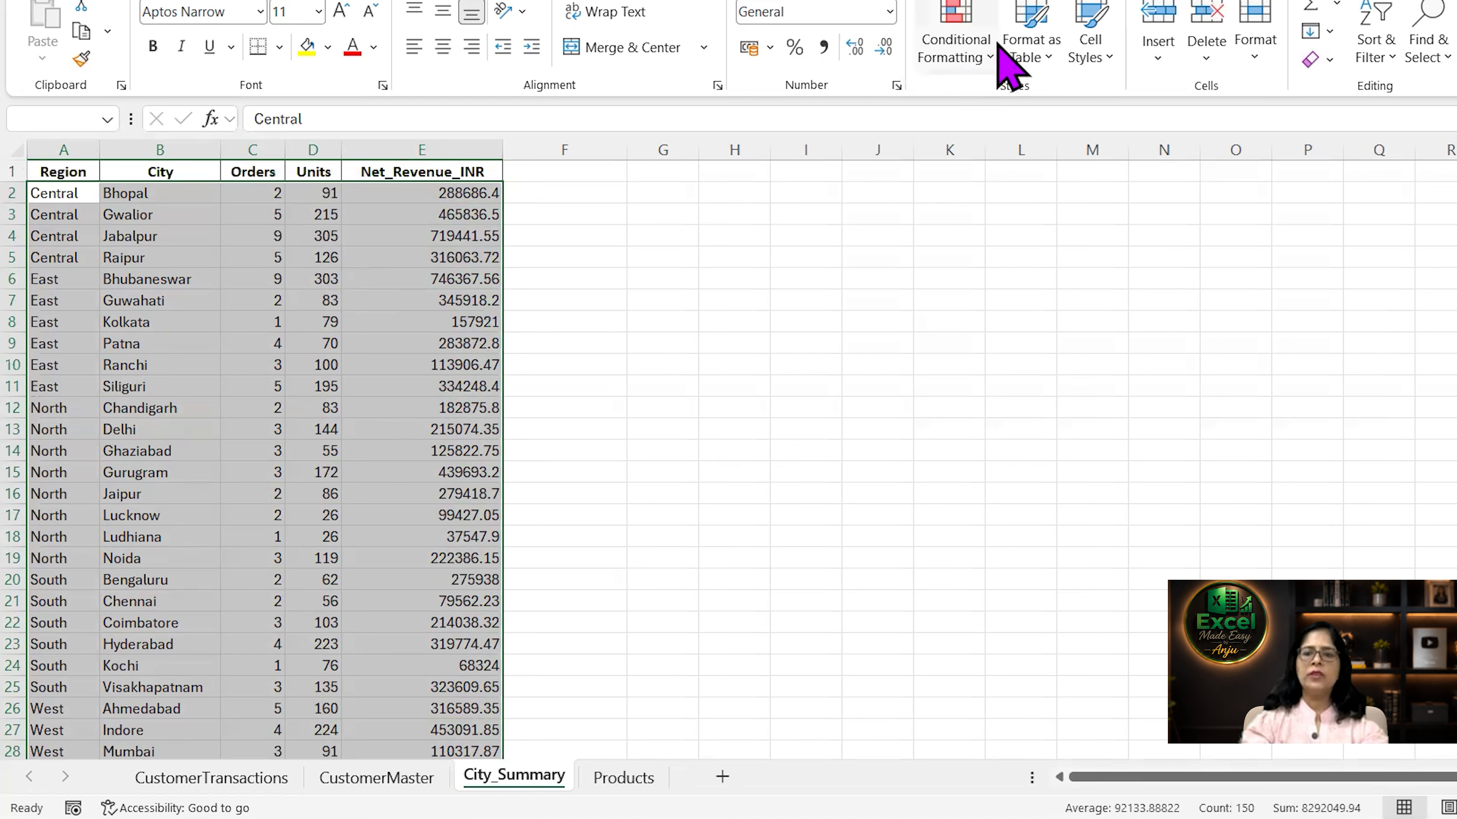
left_click(990, 55)
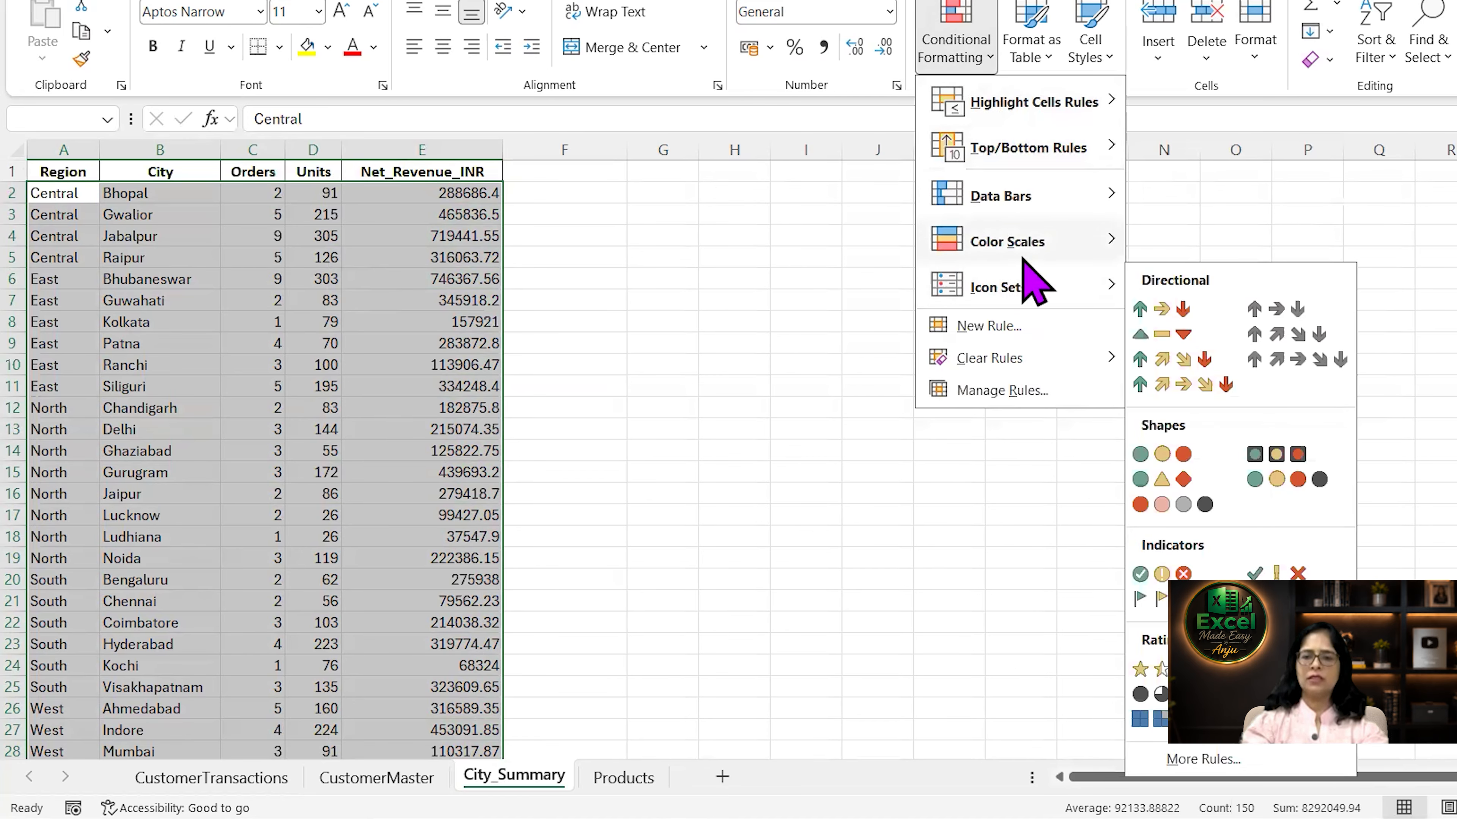
left_click(1001, 328)
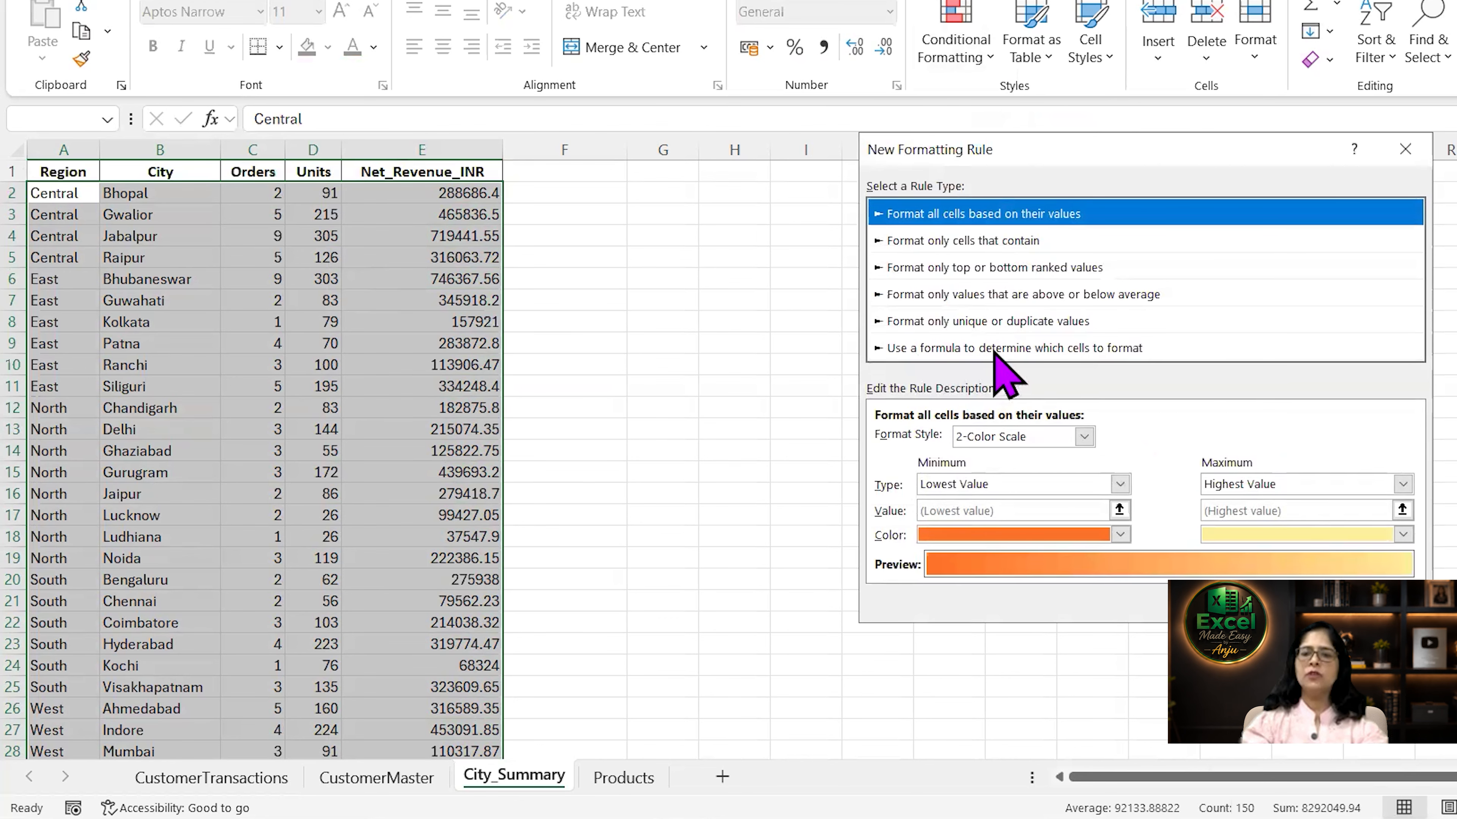
left_click(1045, 352)
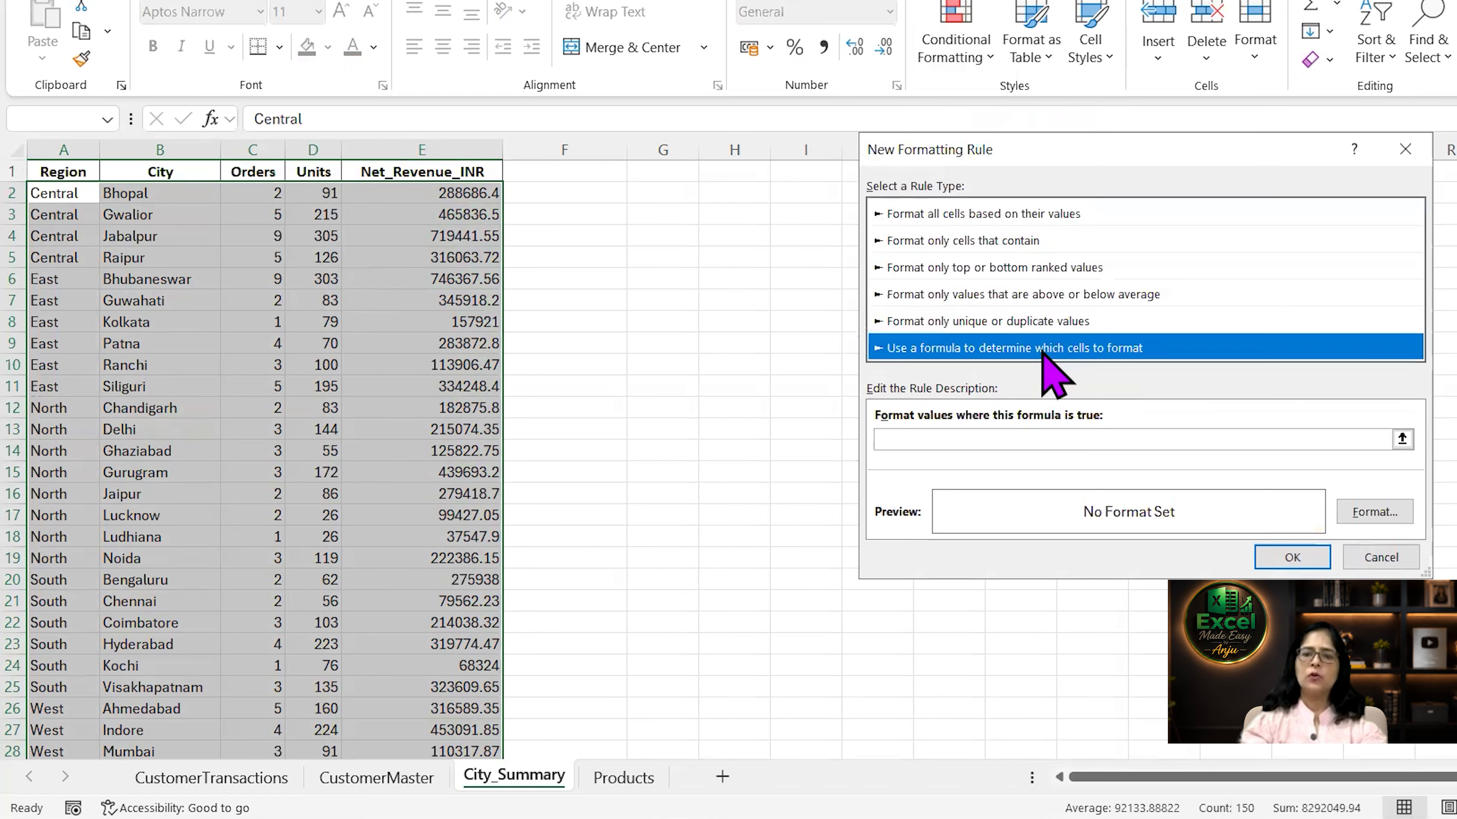
left_click(941, 439)
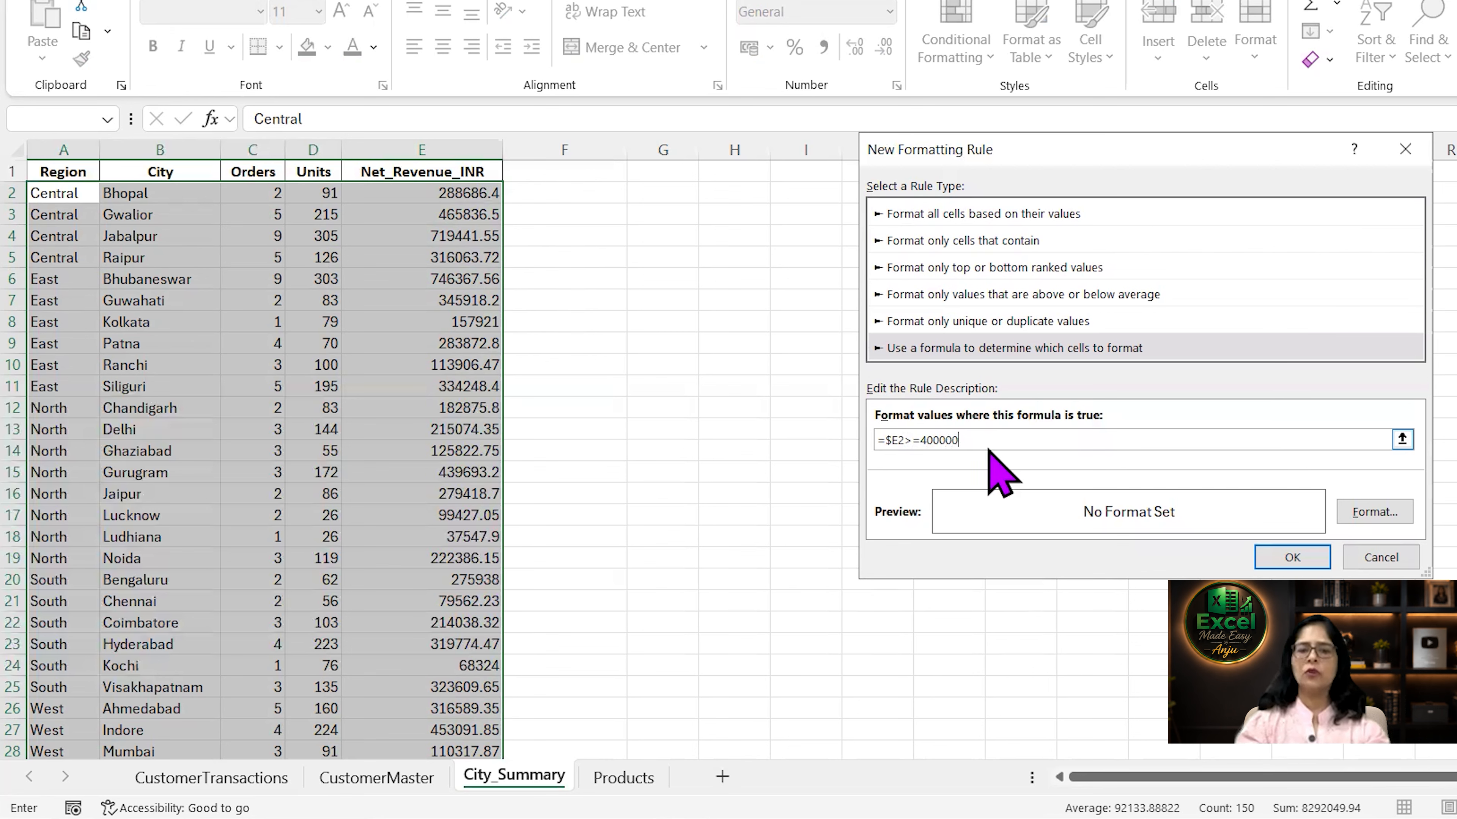
Give the formula rule a green fill and apply it to the selected rows.
left_click(1376, 512)
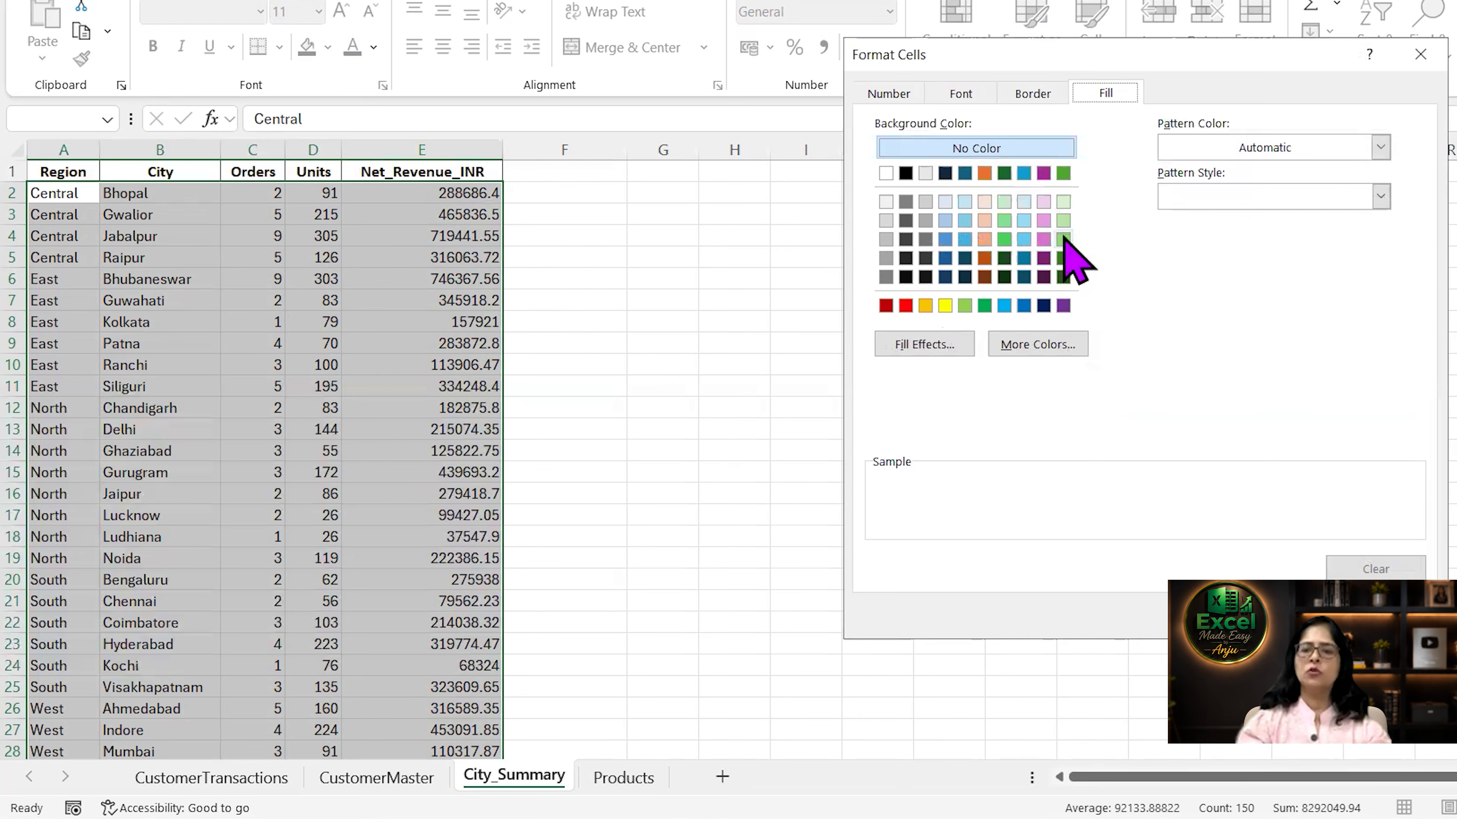
left_click(1063, 238)
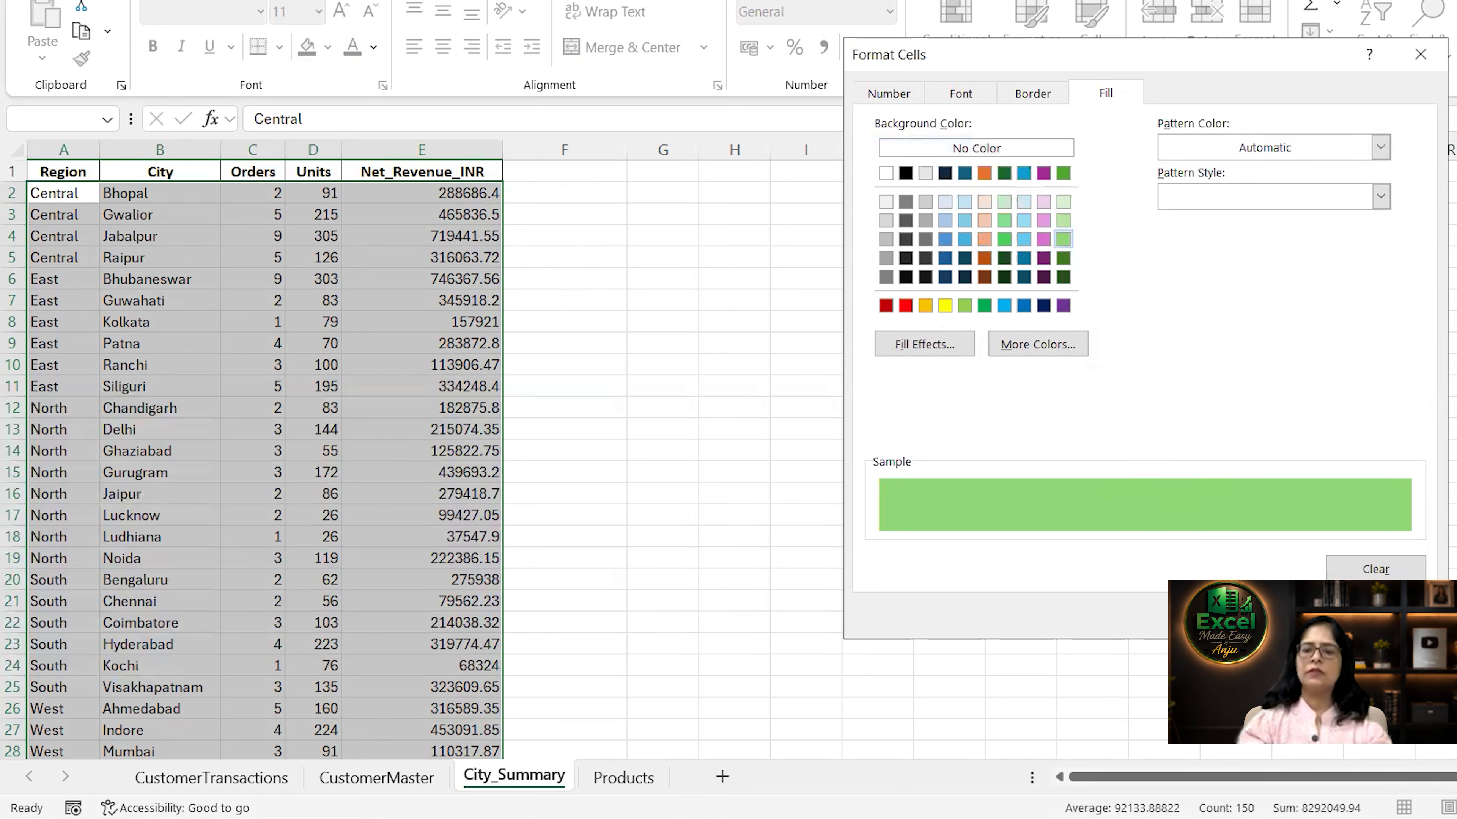
left_click(1271, 615)
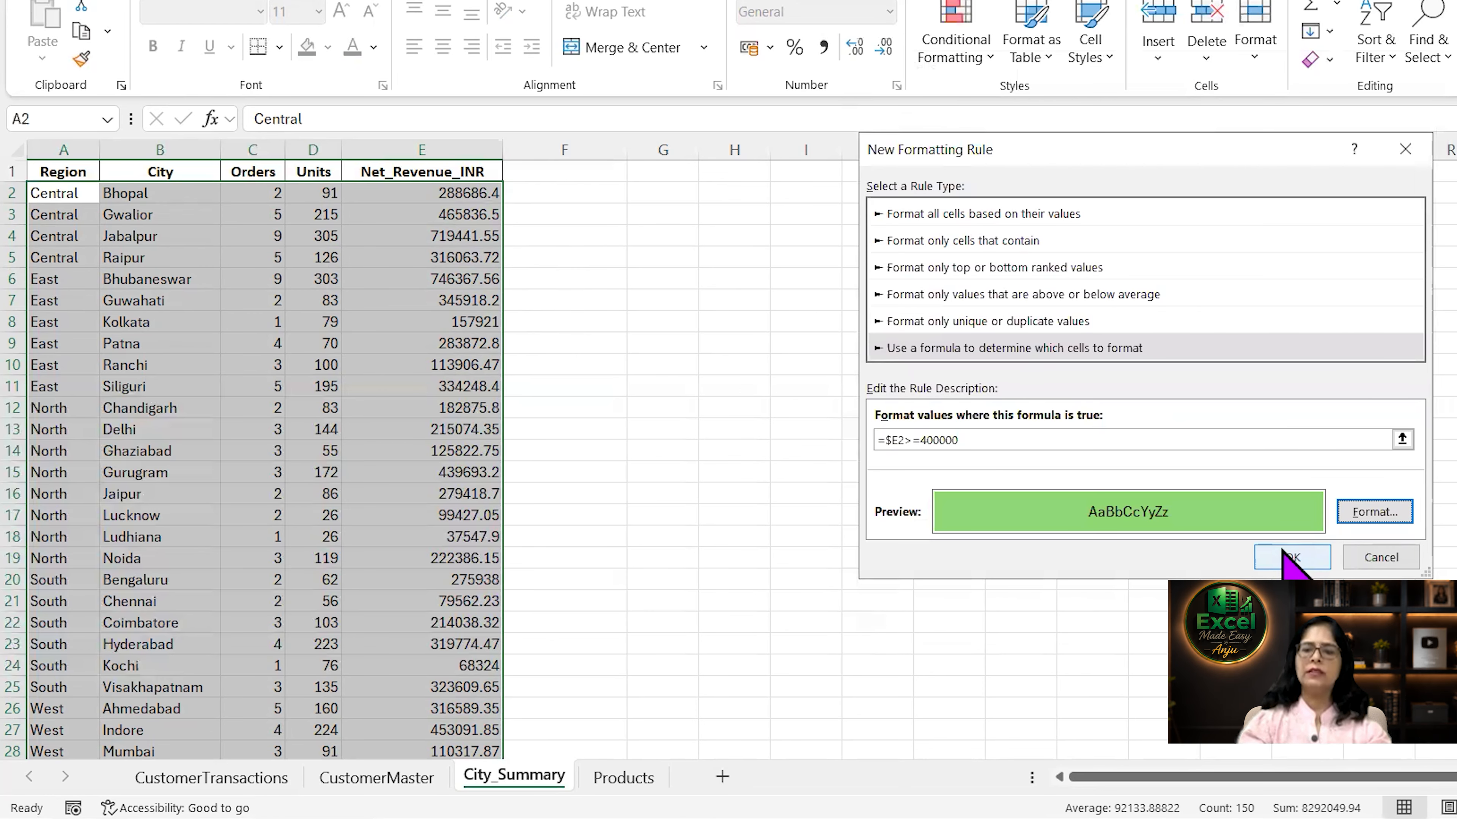
left_click(1285, 557)
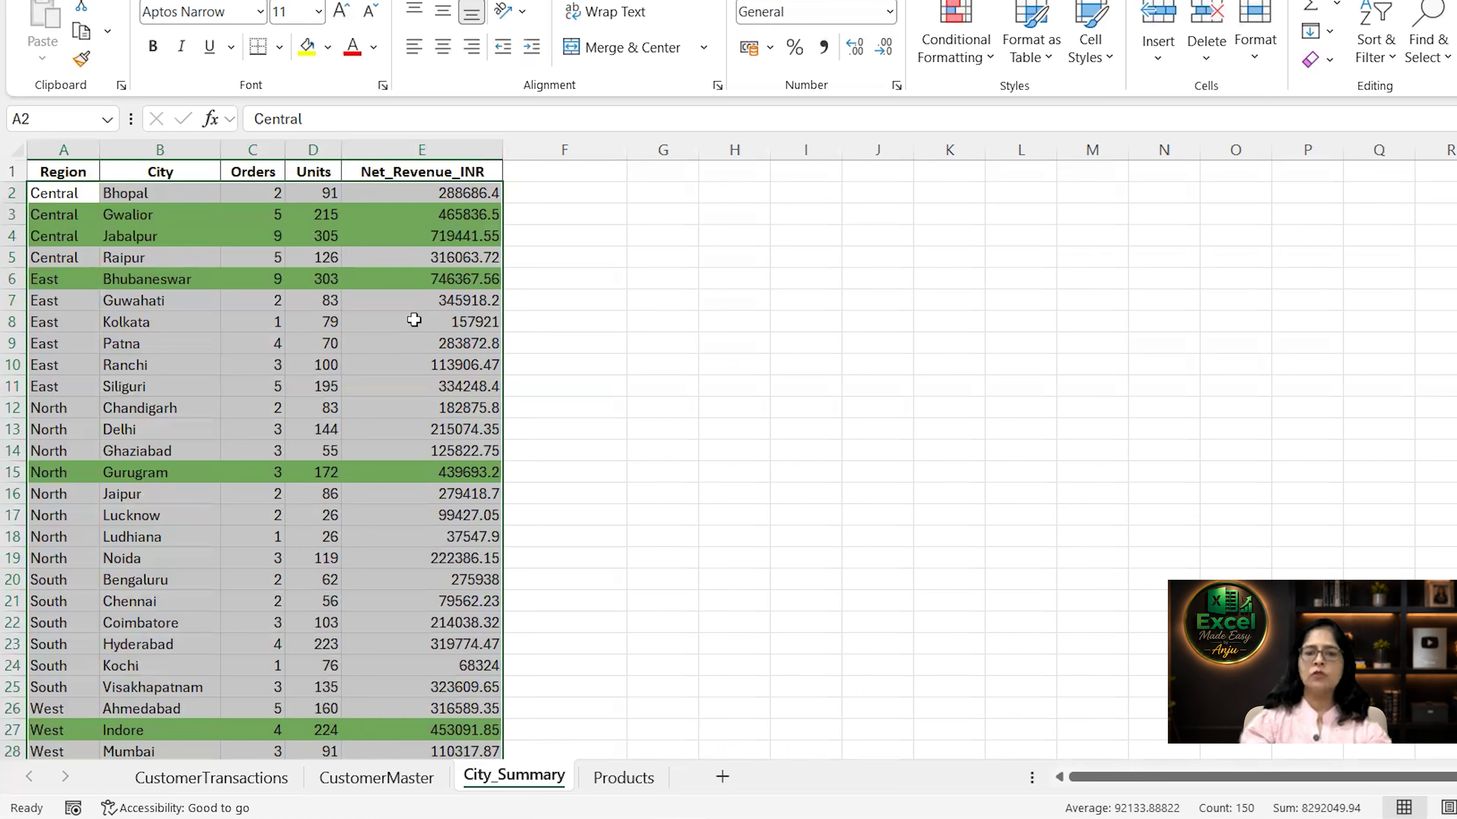
Select the data rows A2:E31 and clear the conditional formatting rules from the selected cells.
left_click(440, 202)
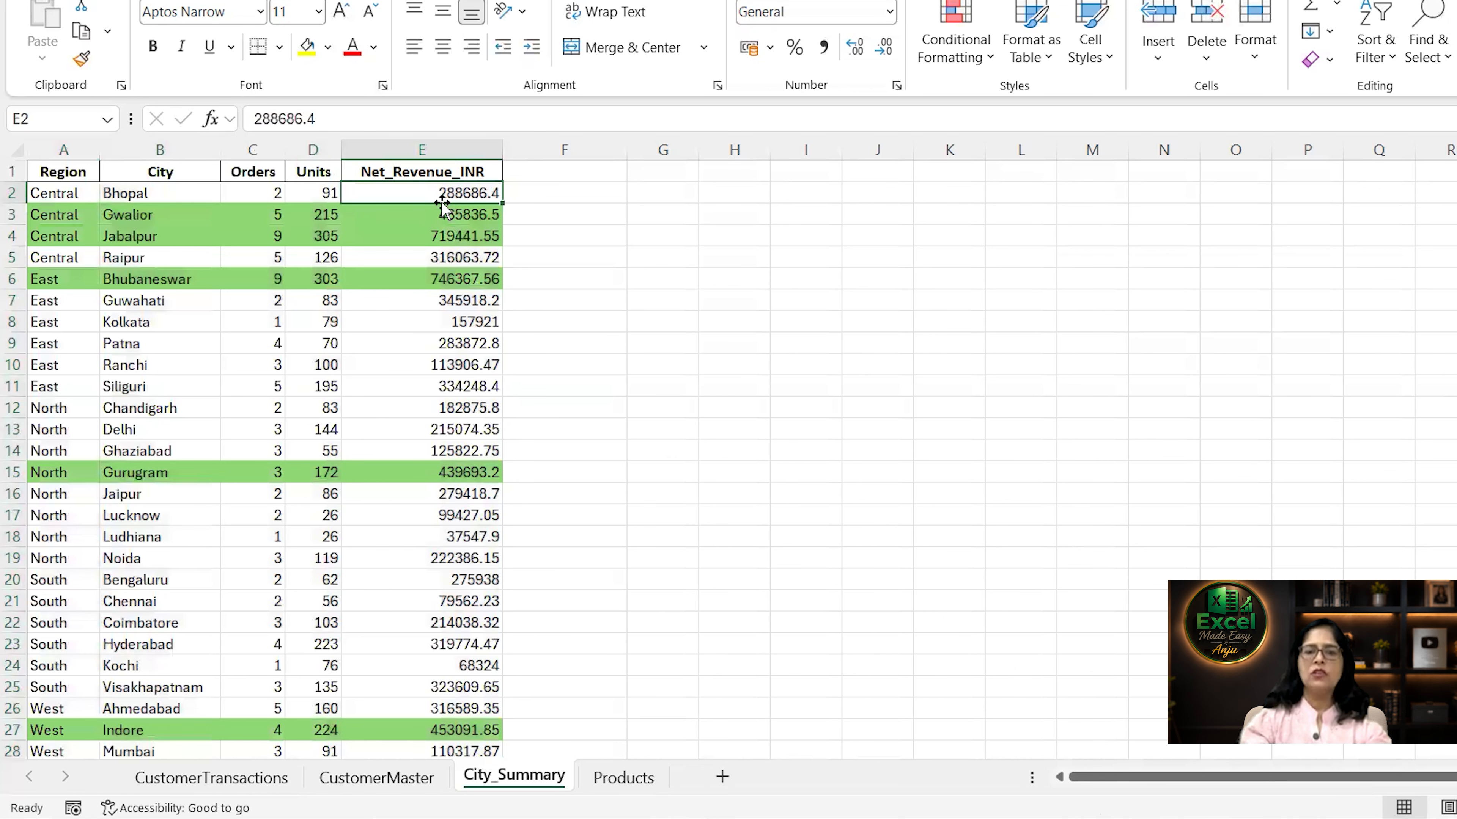
left_click(77, 192)
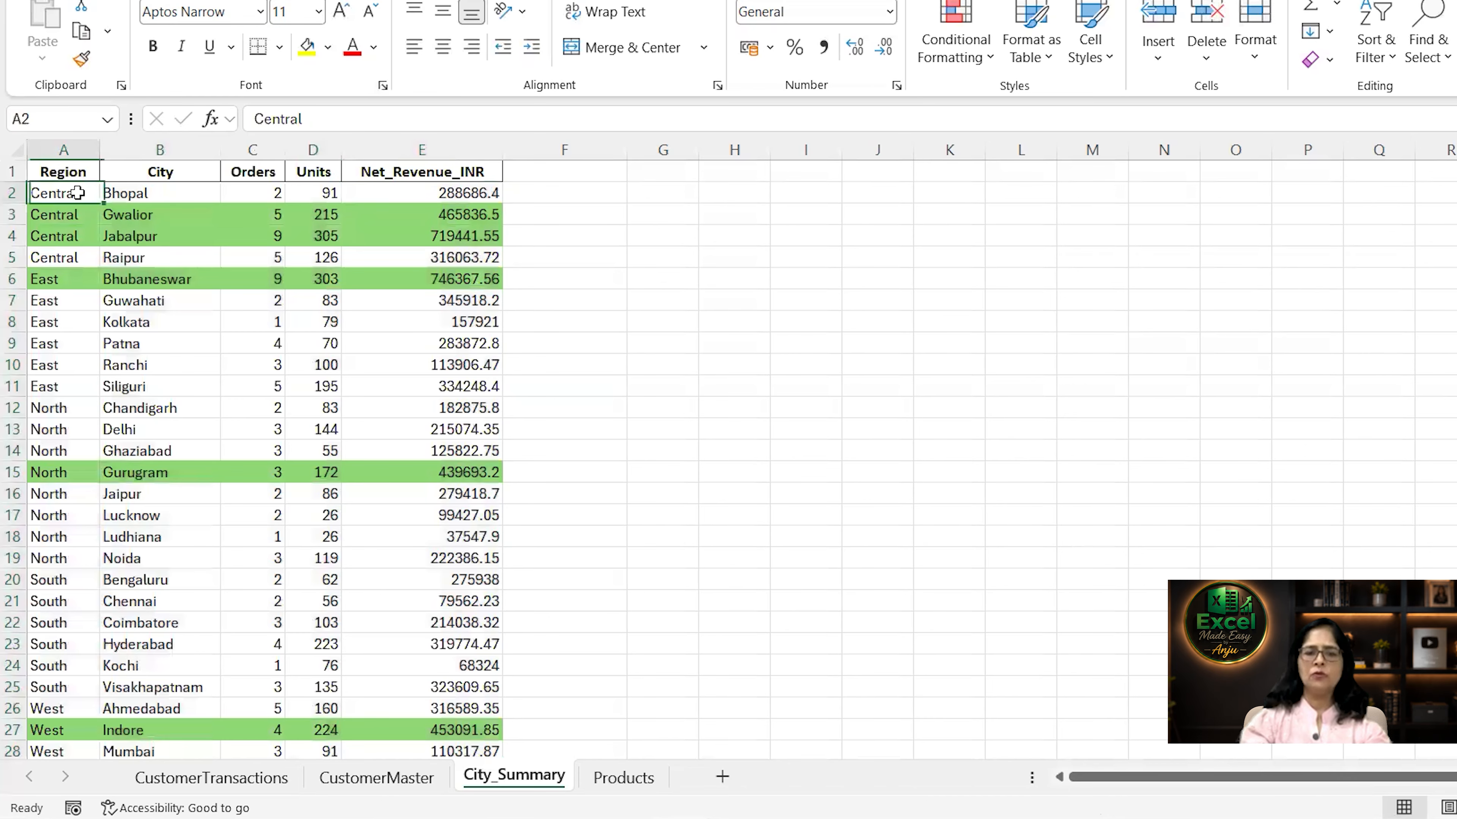
key("ctrl+shift+Right")
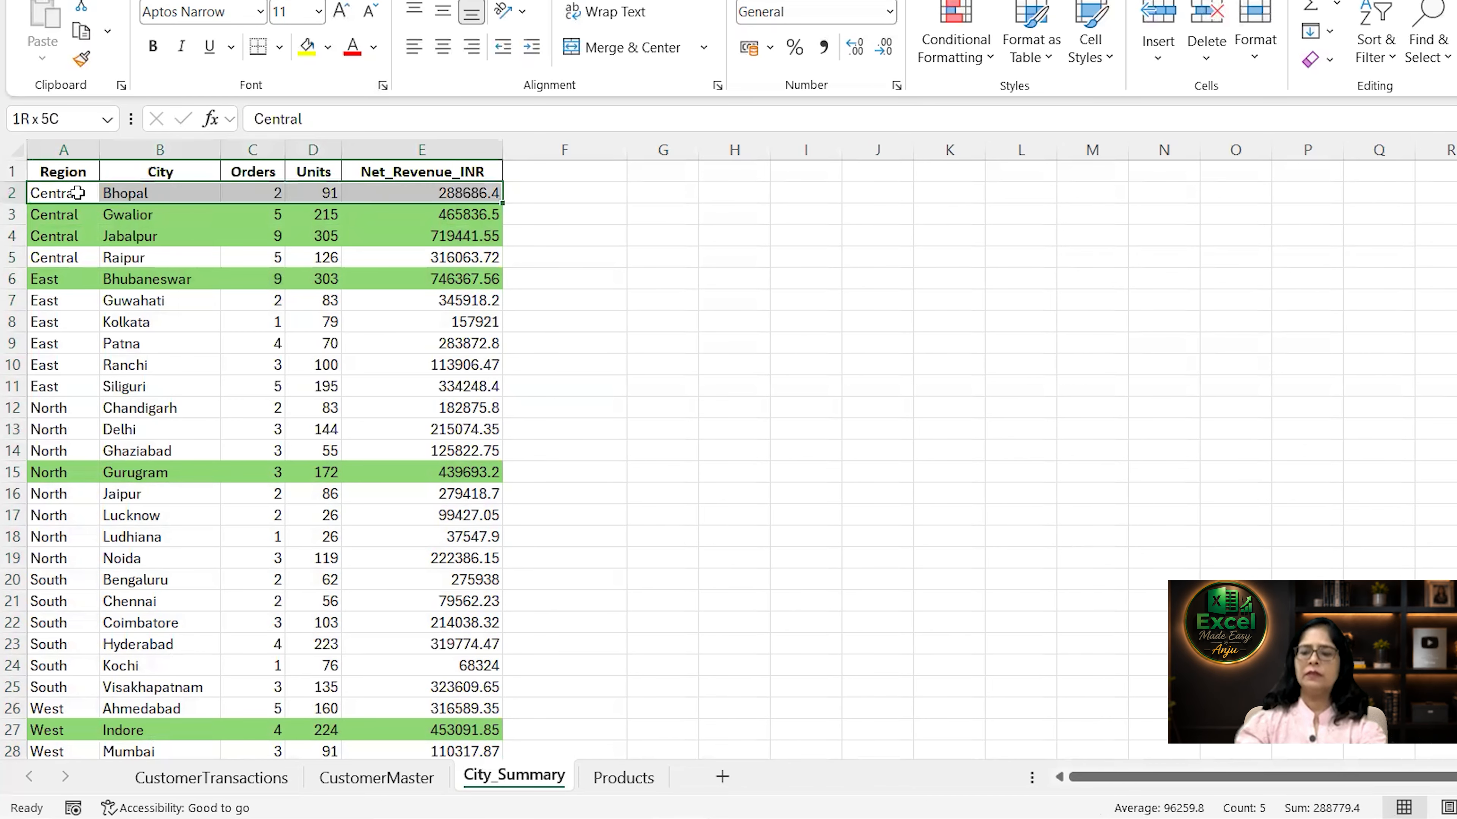
key("ctrl+shift+Down")
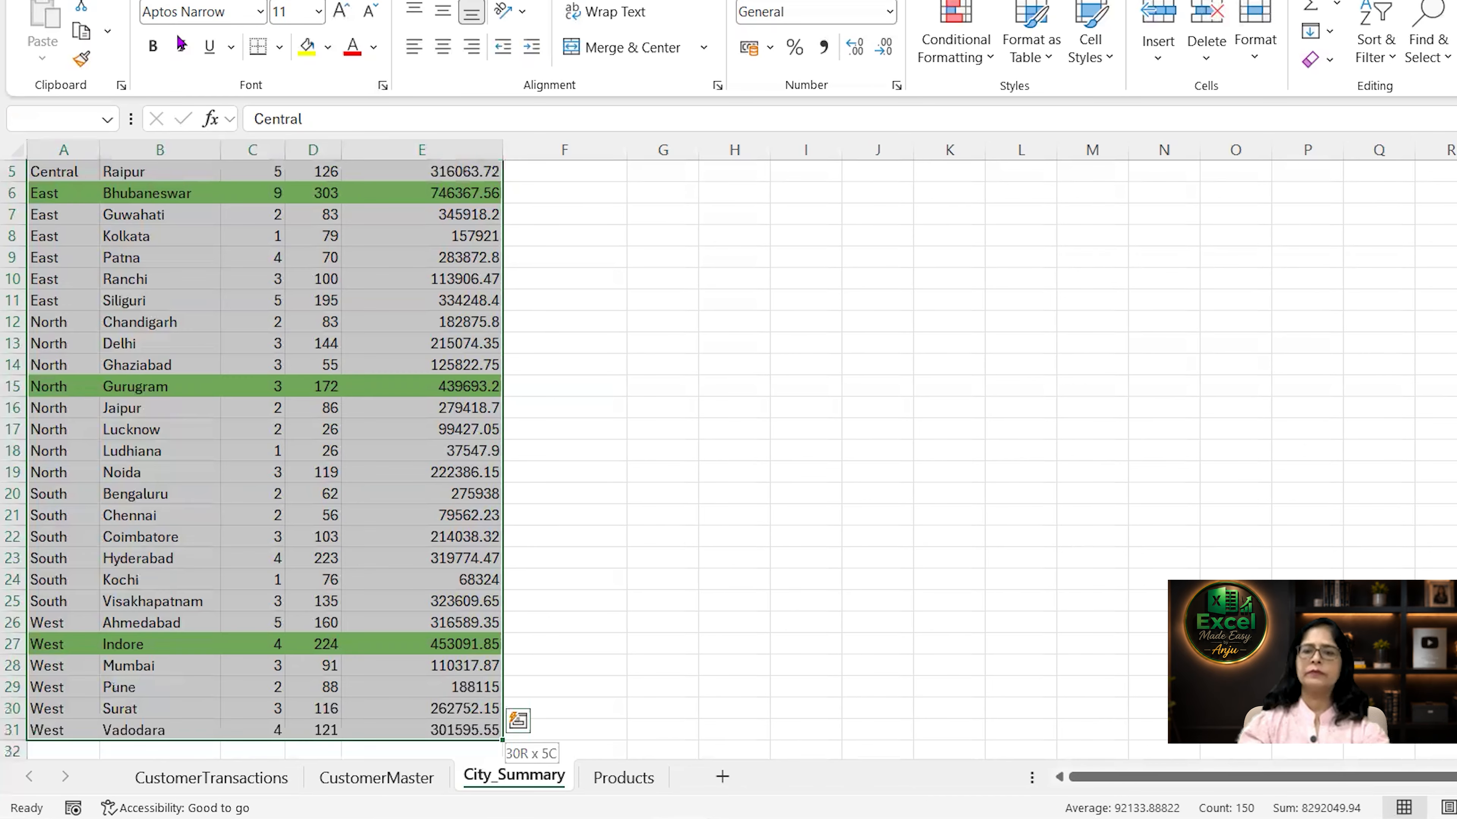
left_click(986, 69)
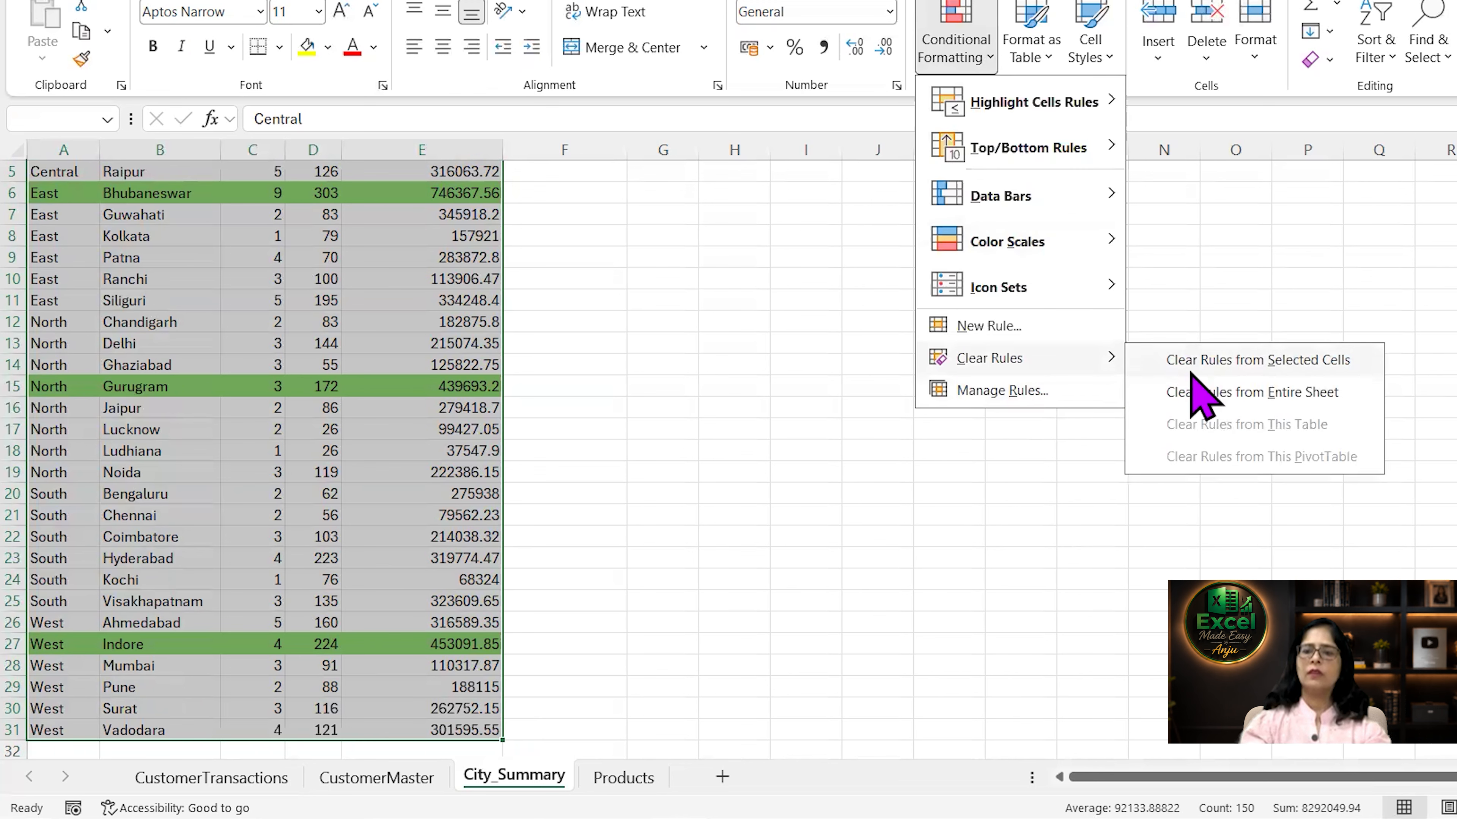
left_click(1187, 366)
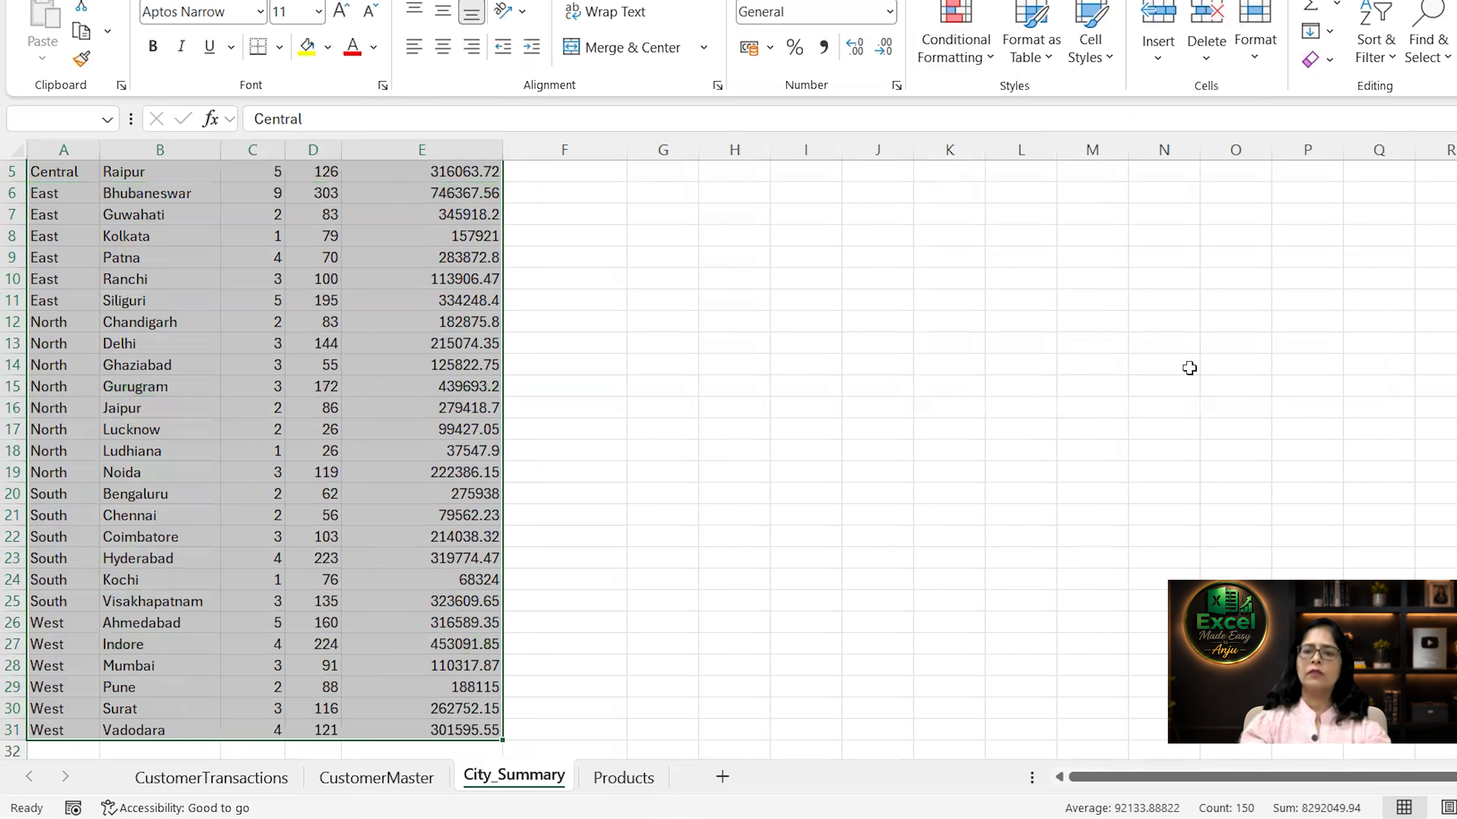
Select the data rows A2:E31 and start a new conditional formatting rule that uses a formula.
scroll(299, 305, "up", 2)
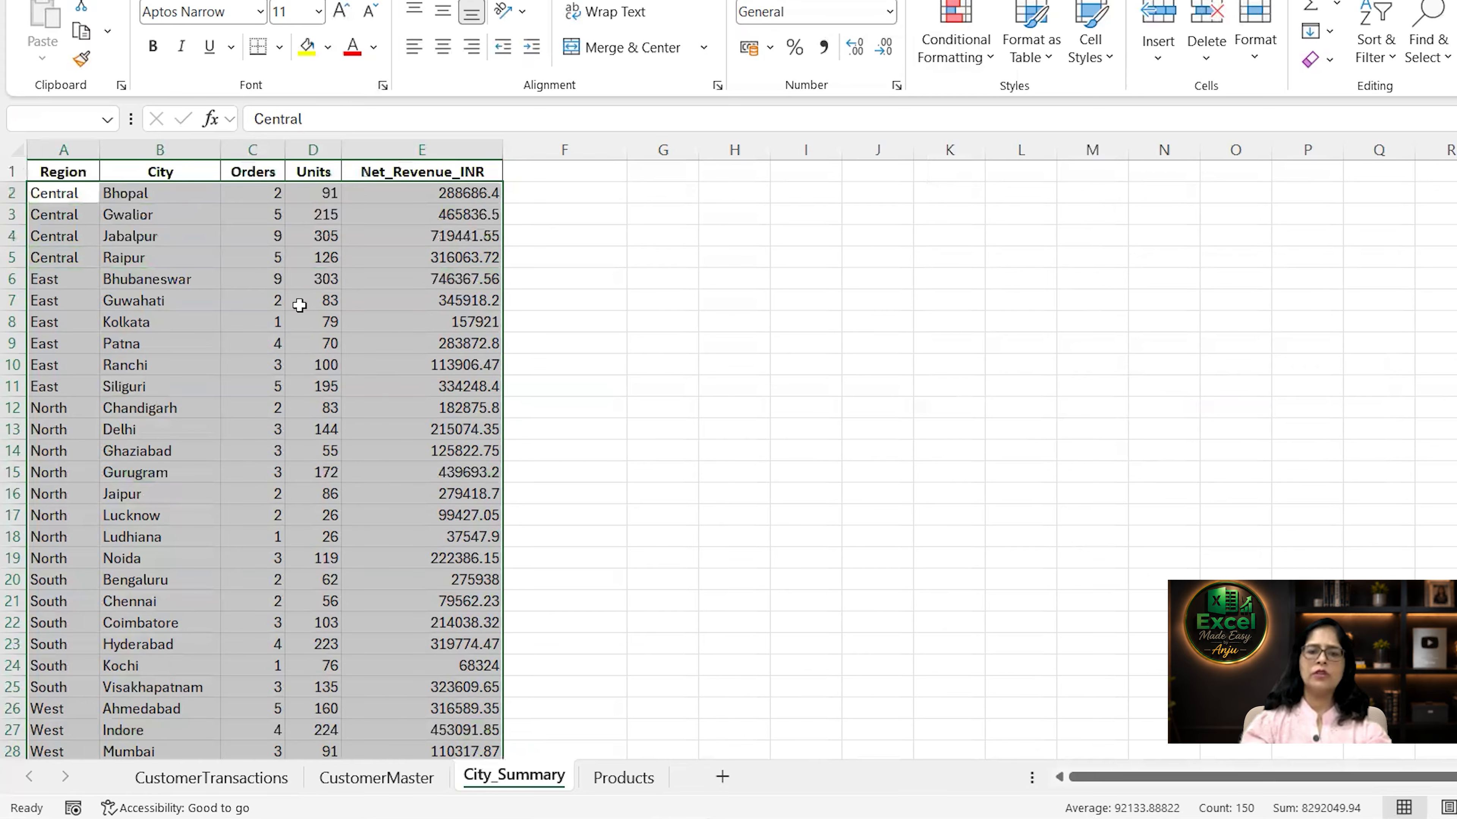
left_click(393, 197)
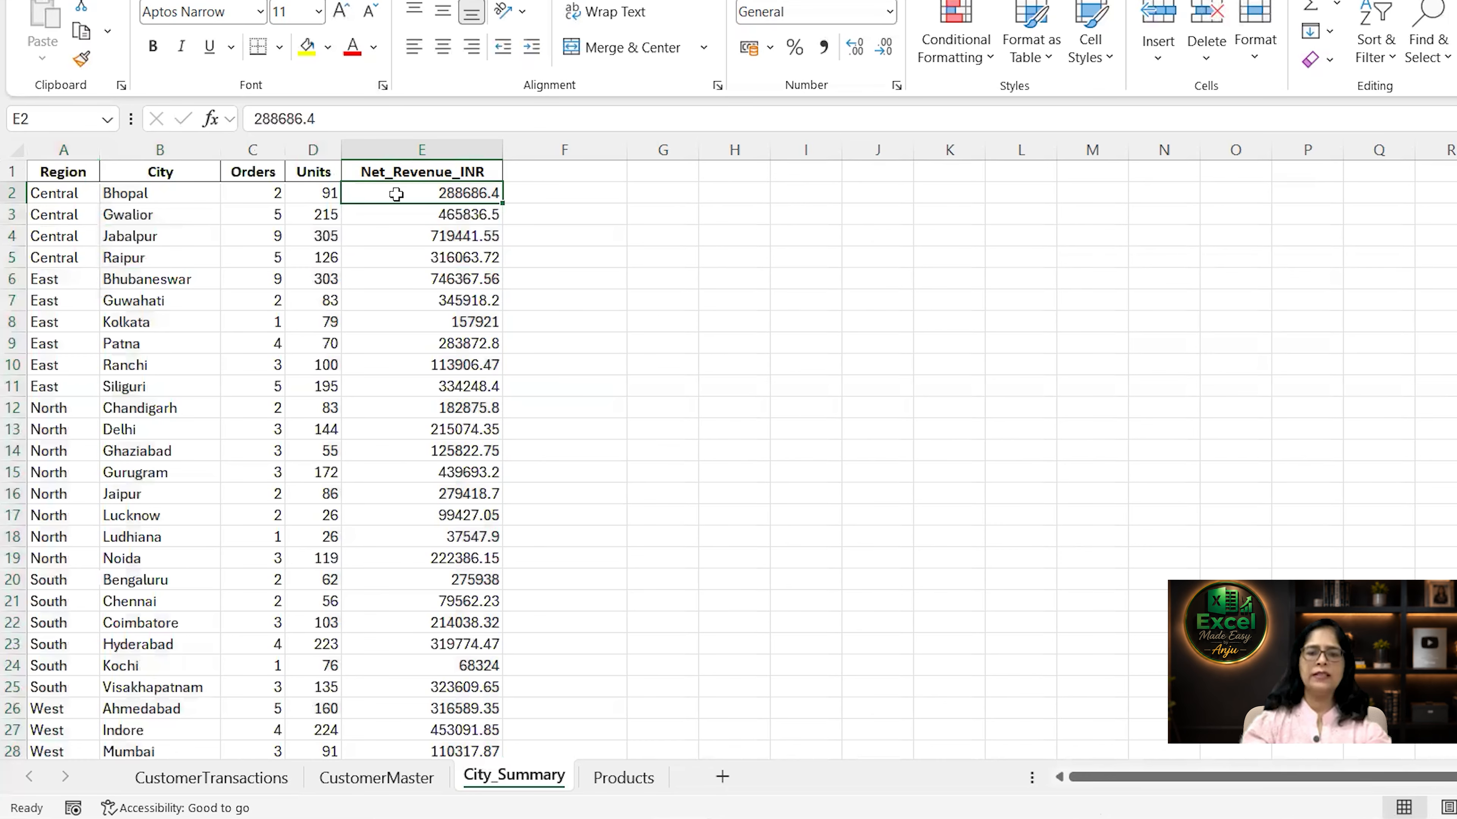
left_click(57, 193)
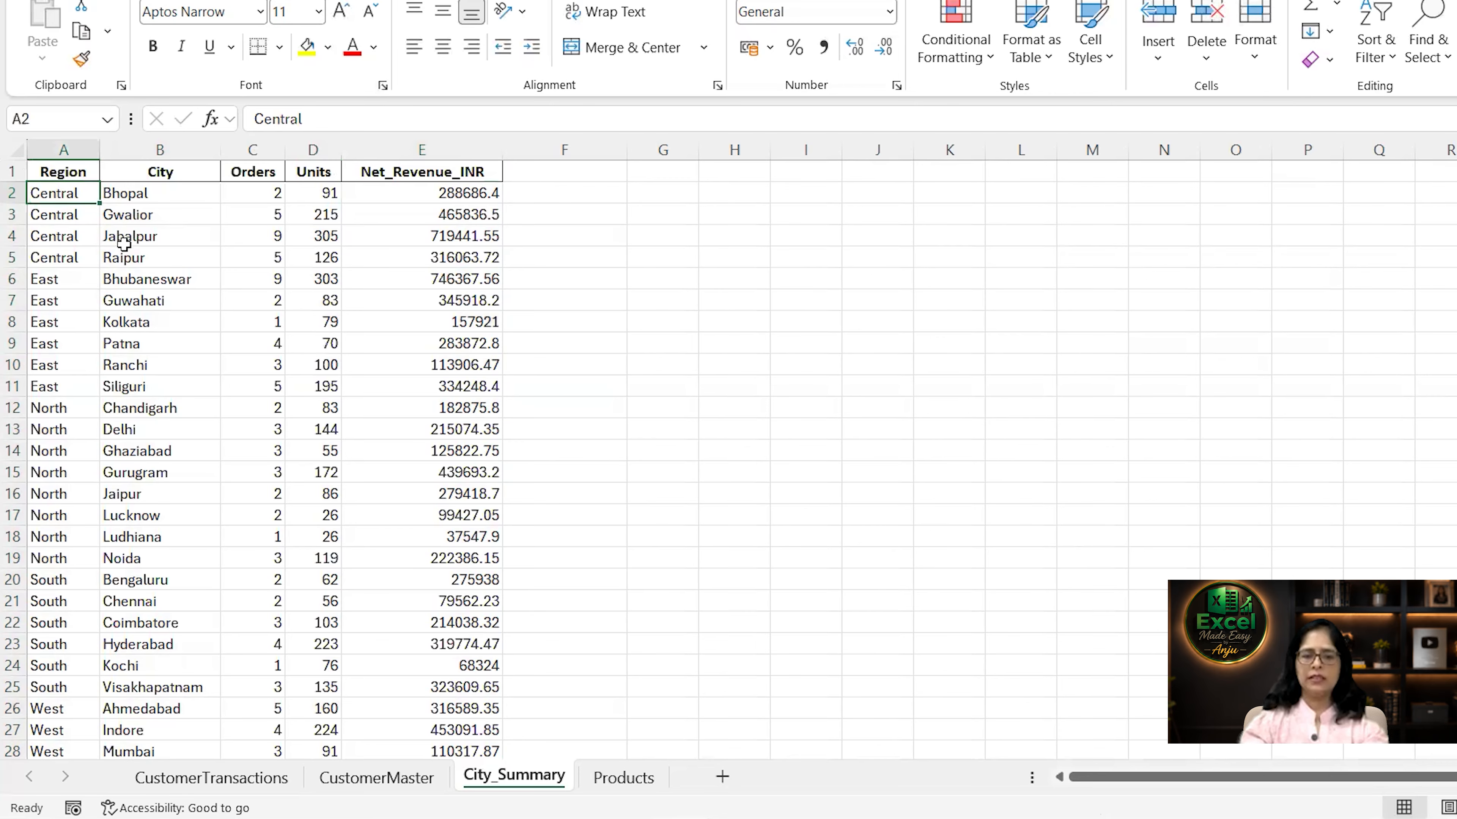
key("ctrl+shift+Right")
key("ctrl+shift+Down")
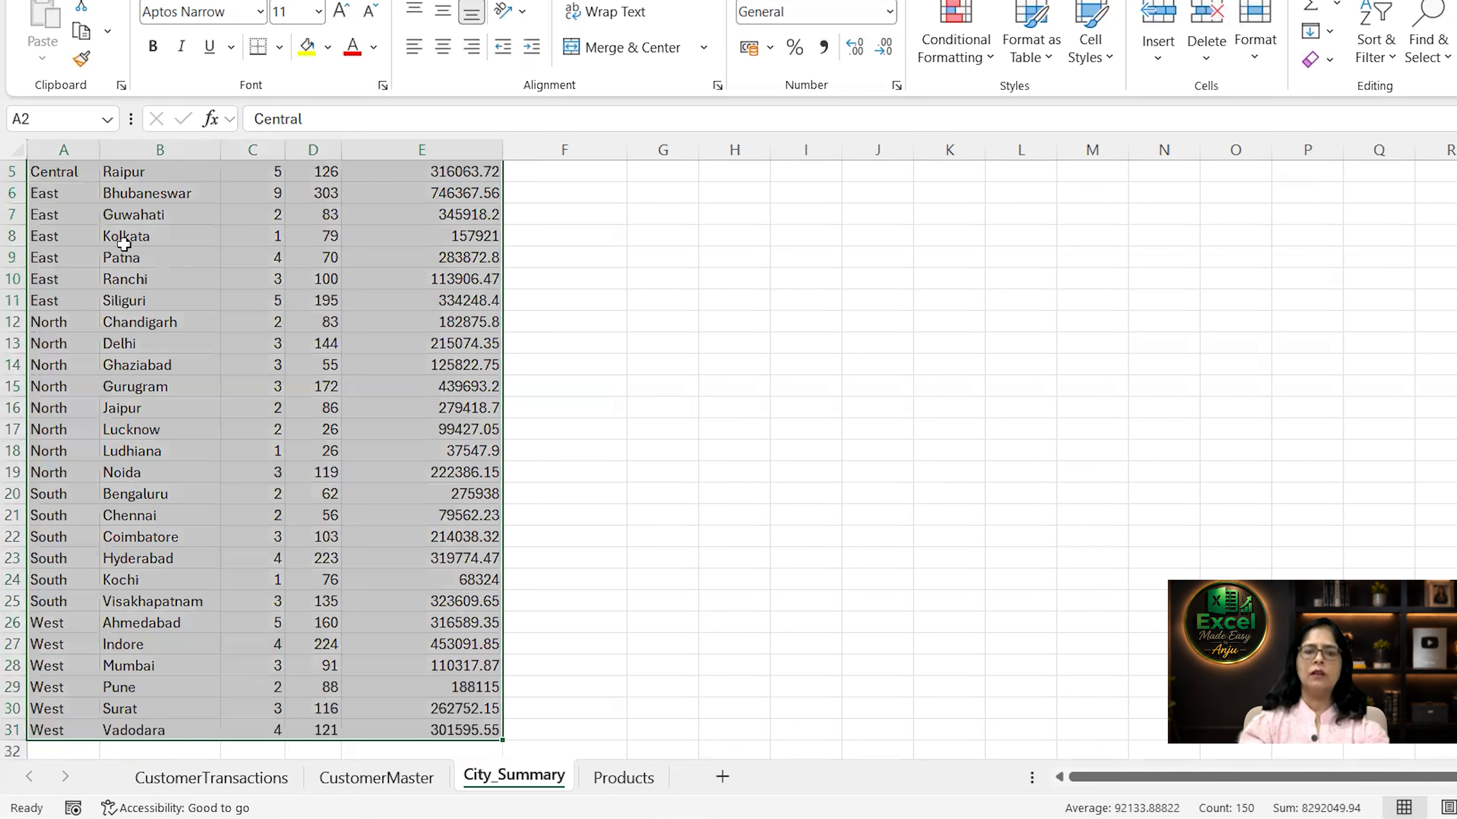
scroll(865, 266, "up", 2)
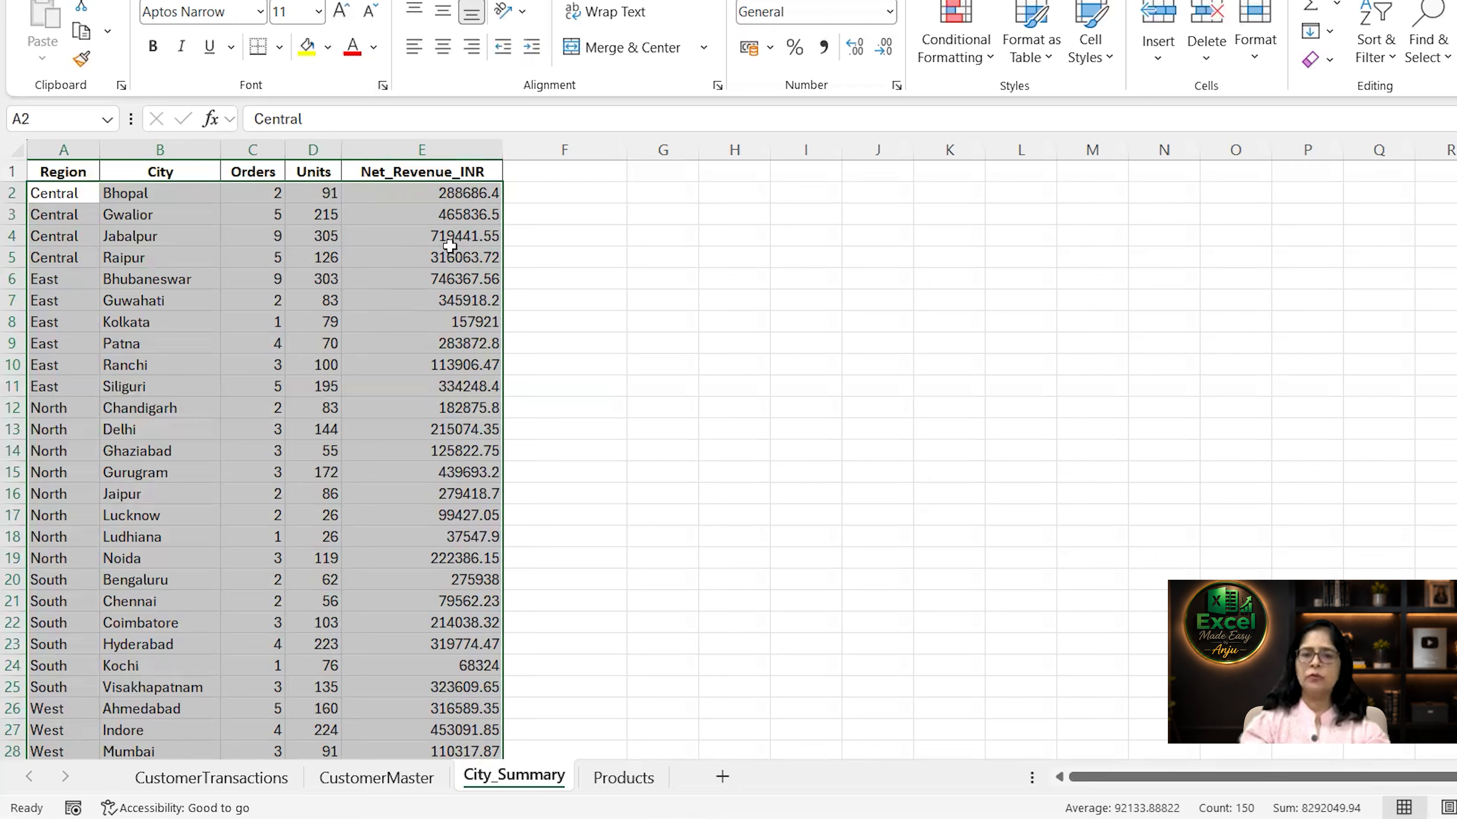
left_click(984, 57)
mouse_move(1004, 304)
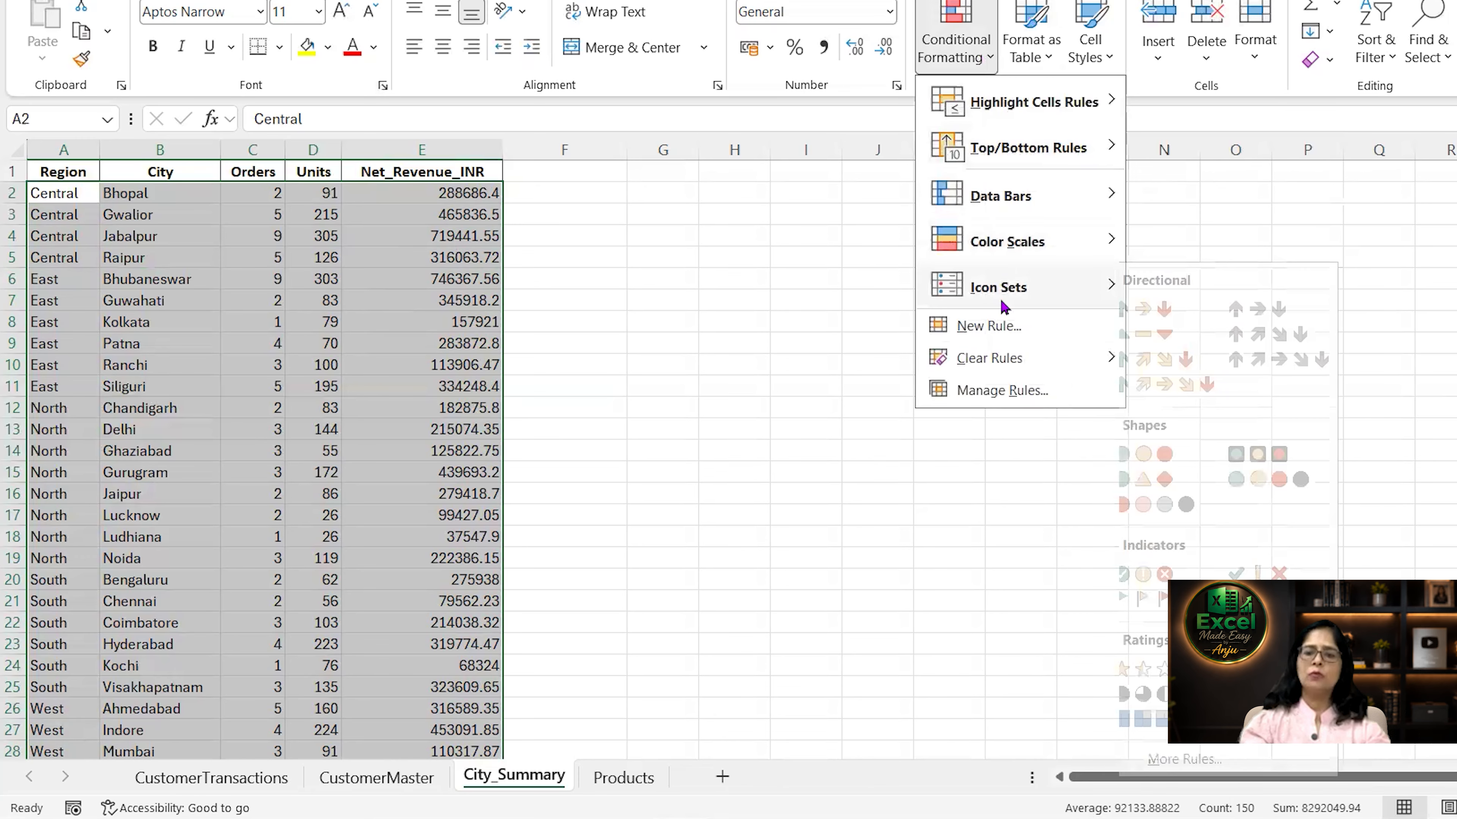
left_click(998, 328)
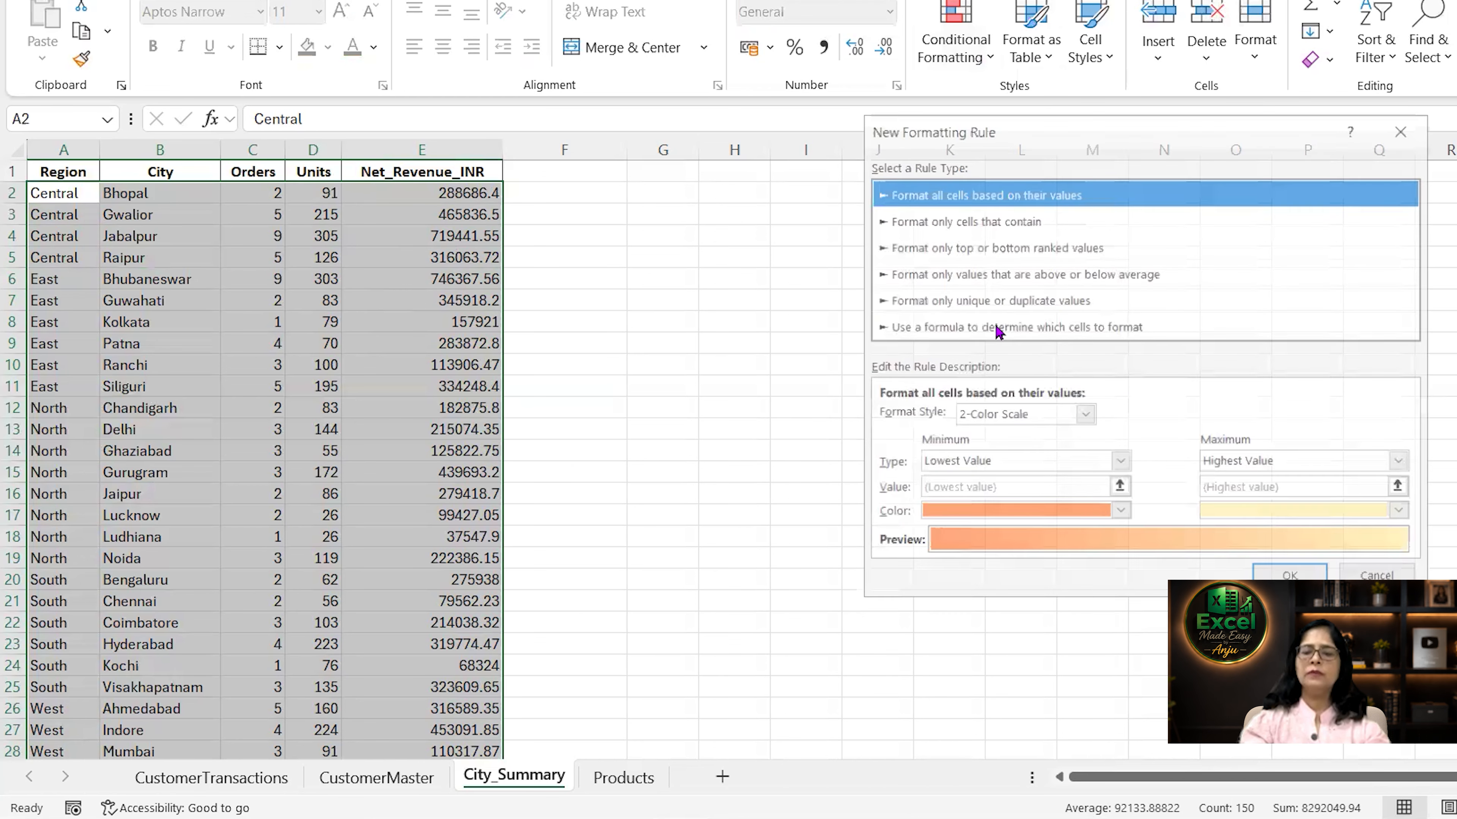
left_click(983, 329)
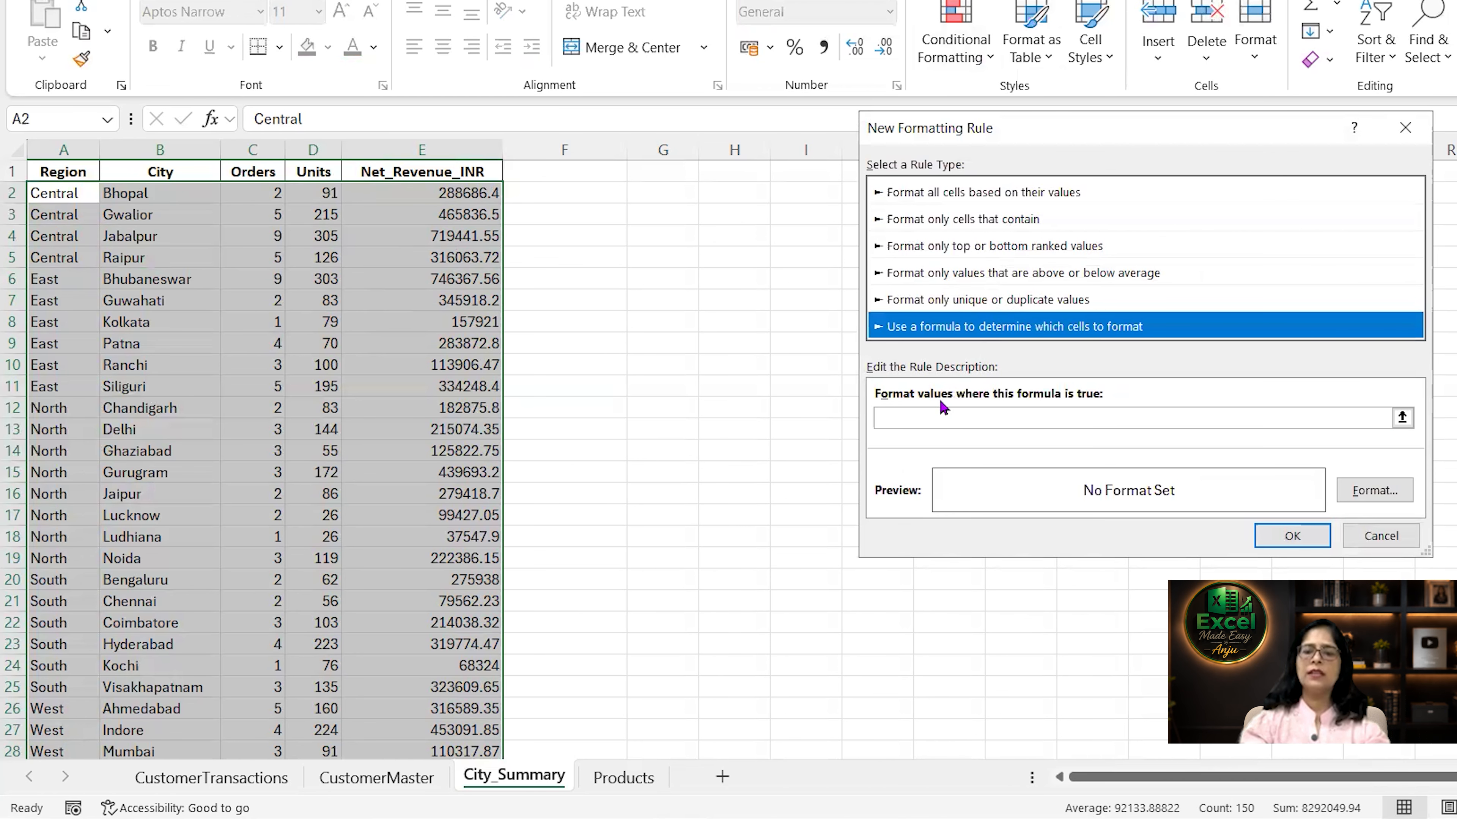
left_click(922, 418)
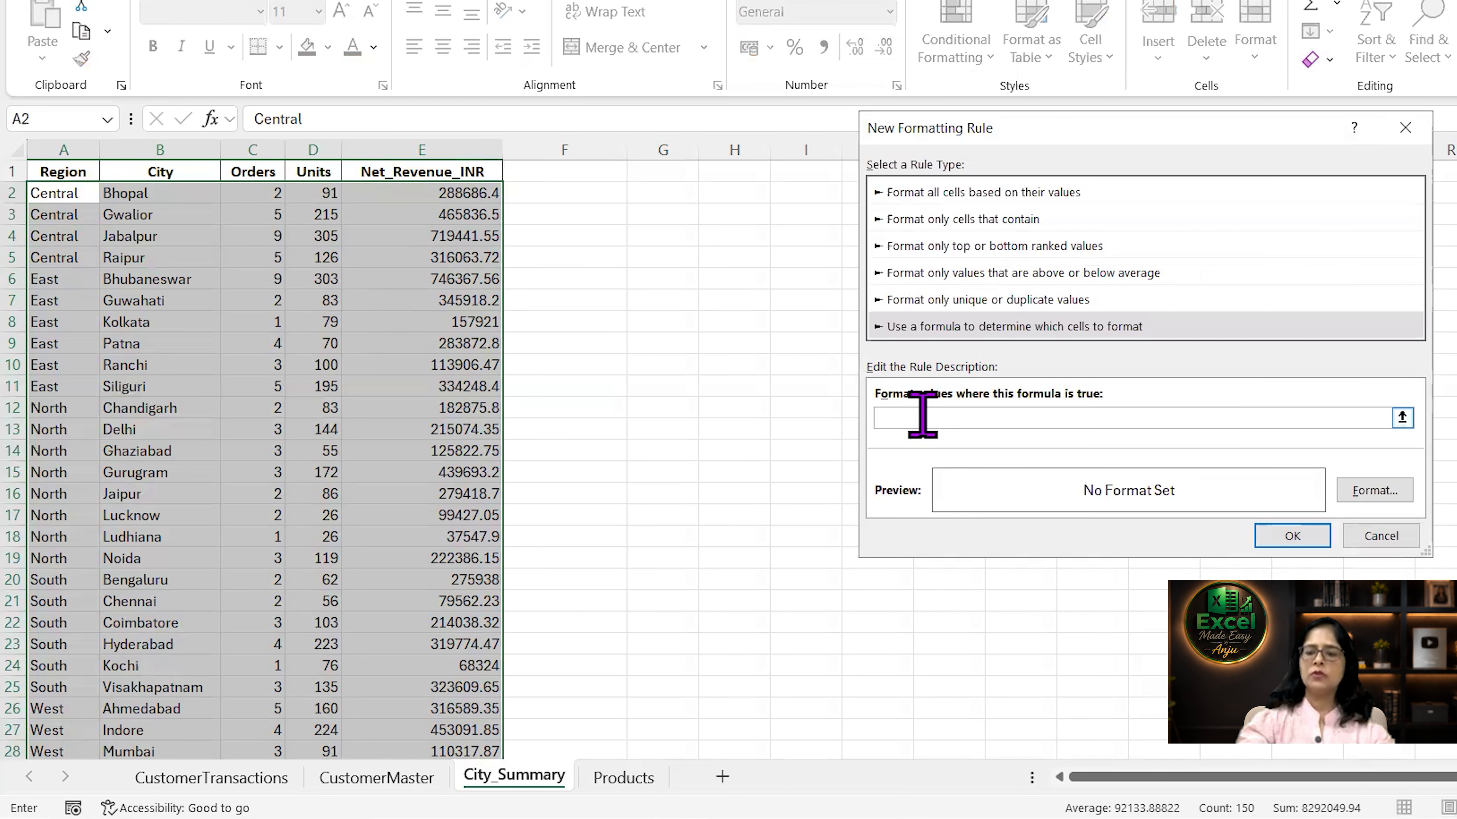
Enter the rule formula =And($c2<5,$E2>=400000) to flag rows with under 5 orders and revenue of at least 400000.
type("=")
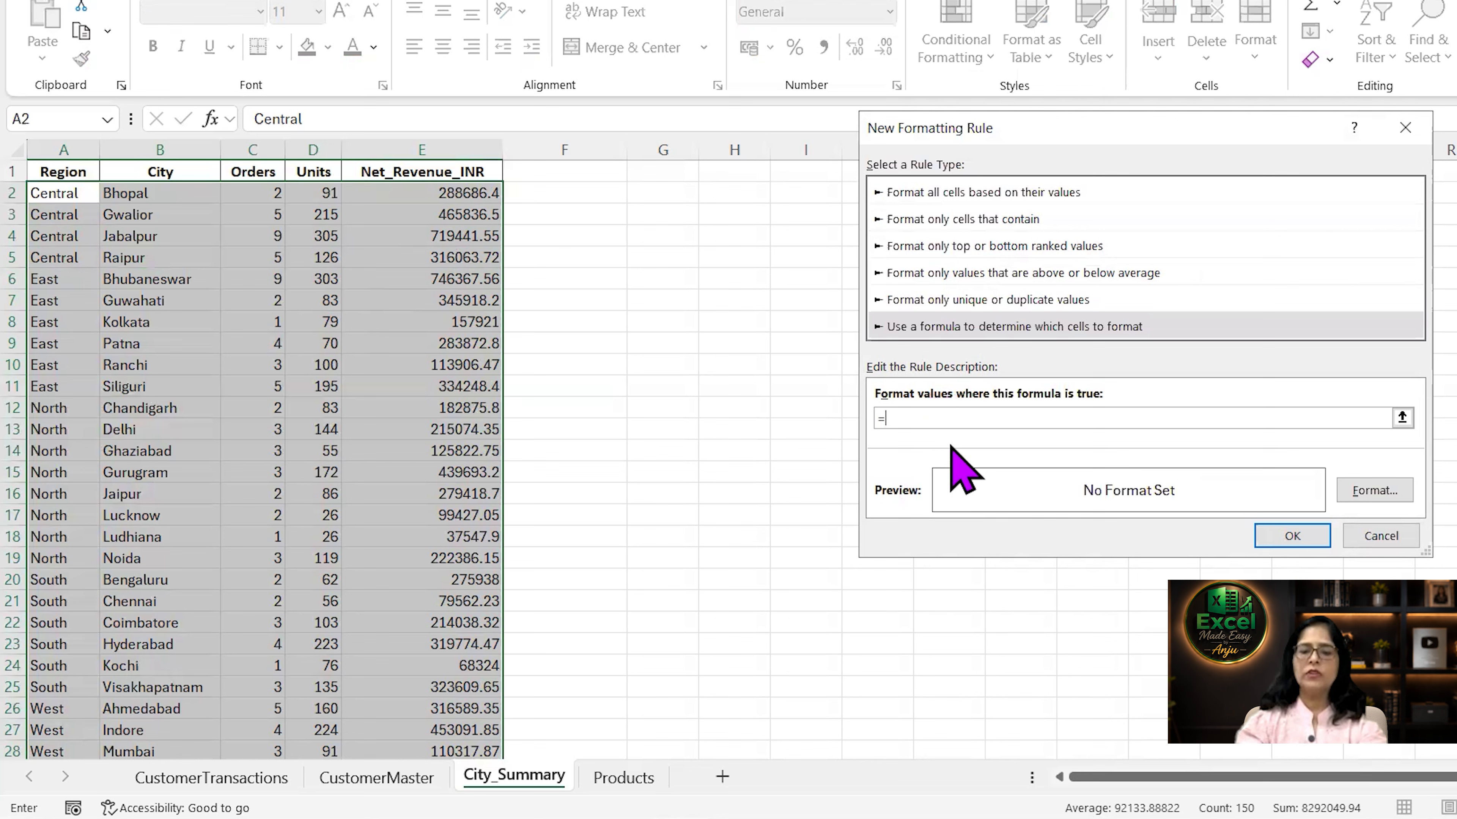
type("And($c2")
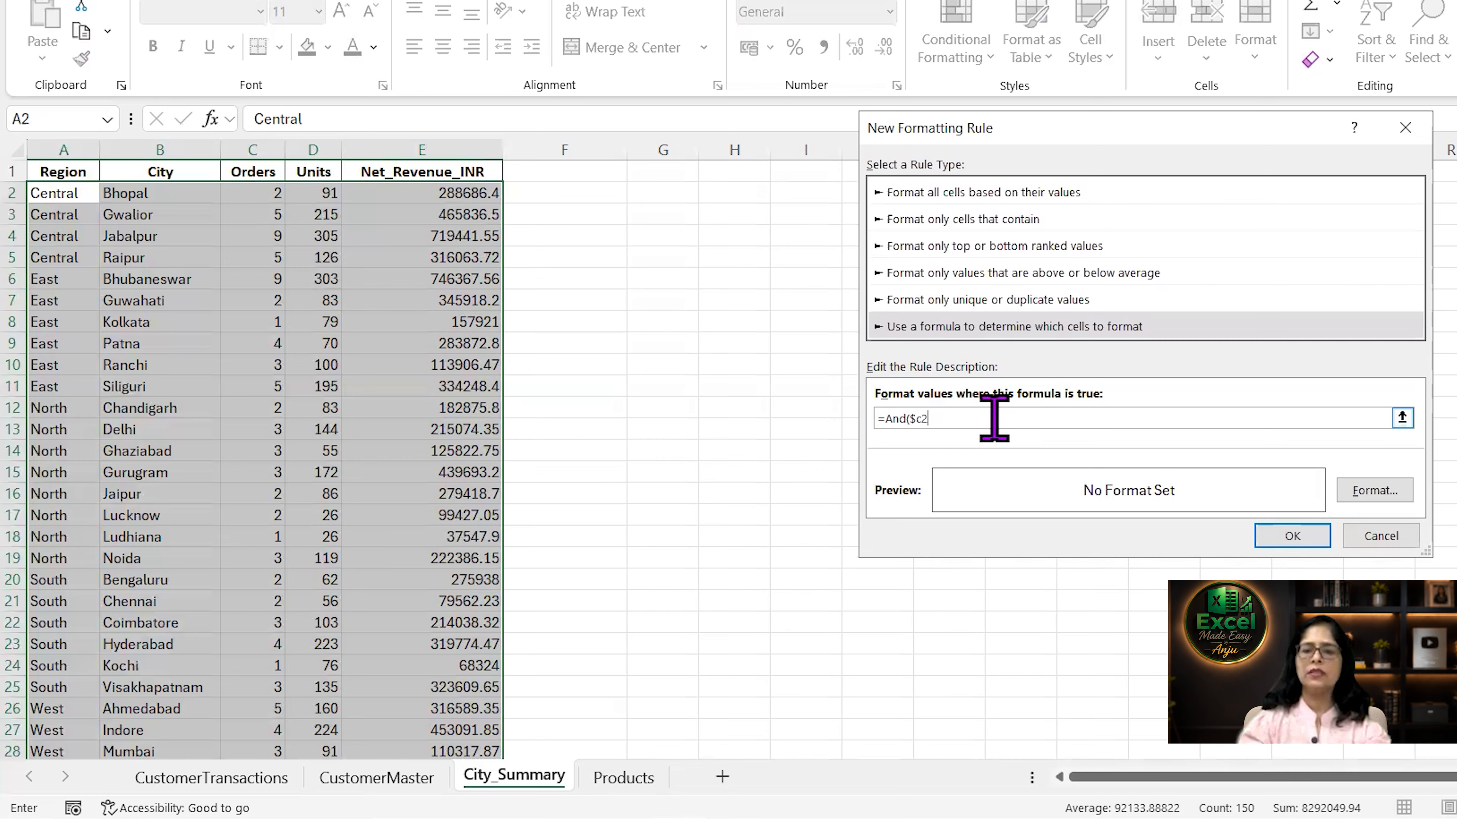
type("<5,$E2")
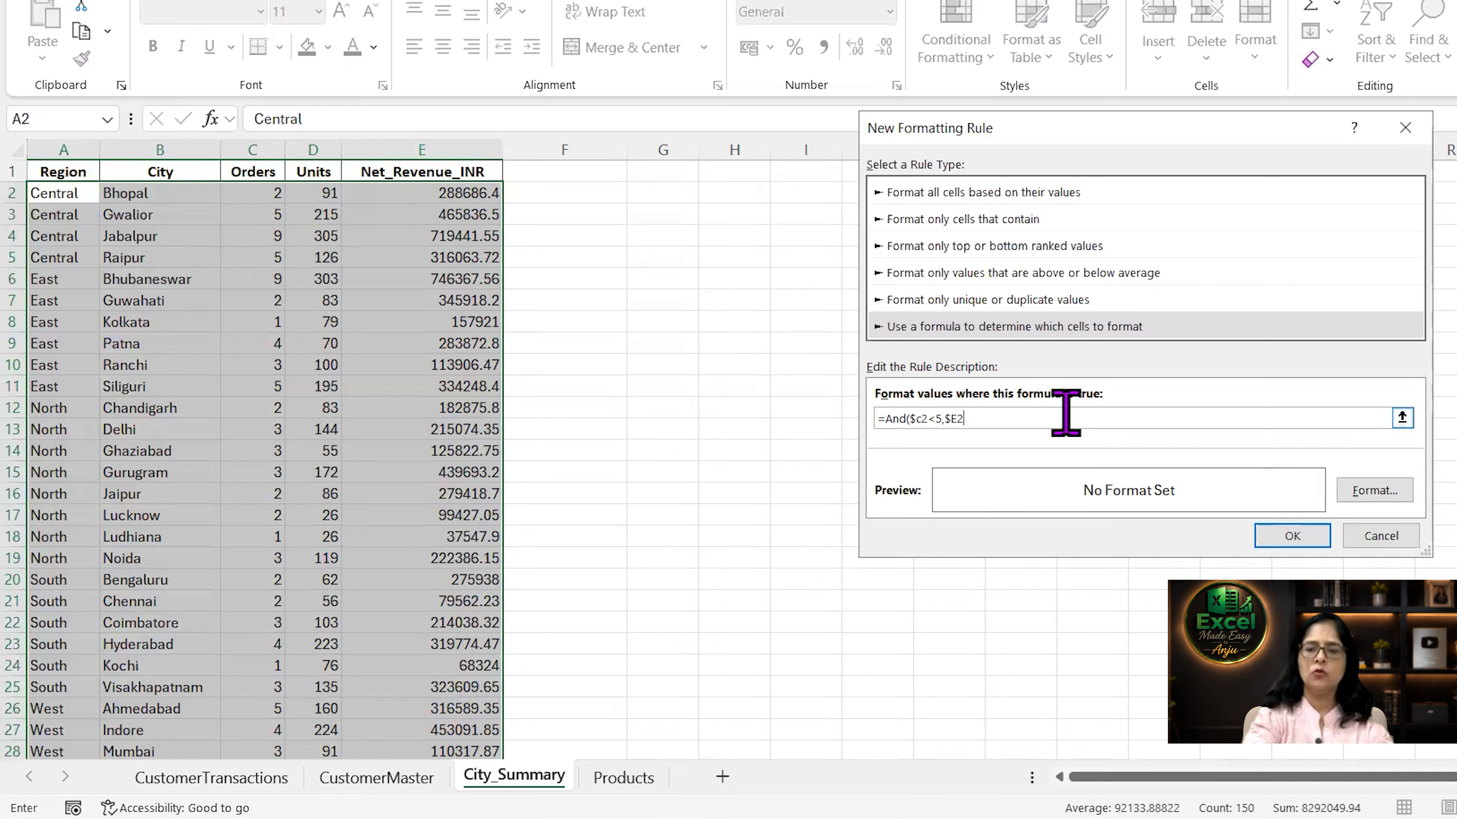
type(">")
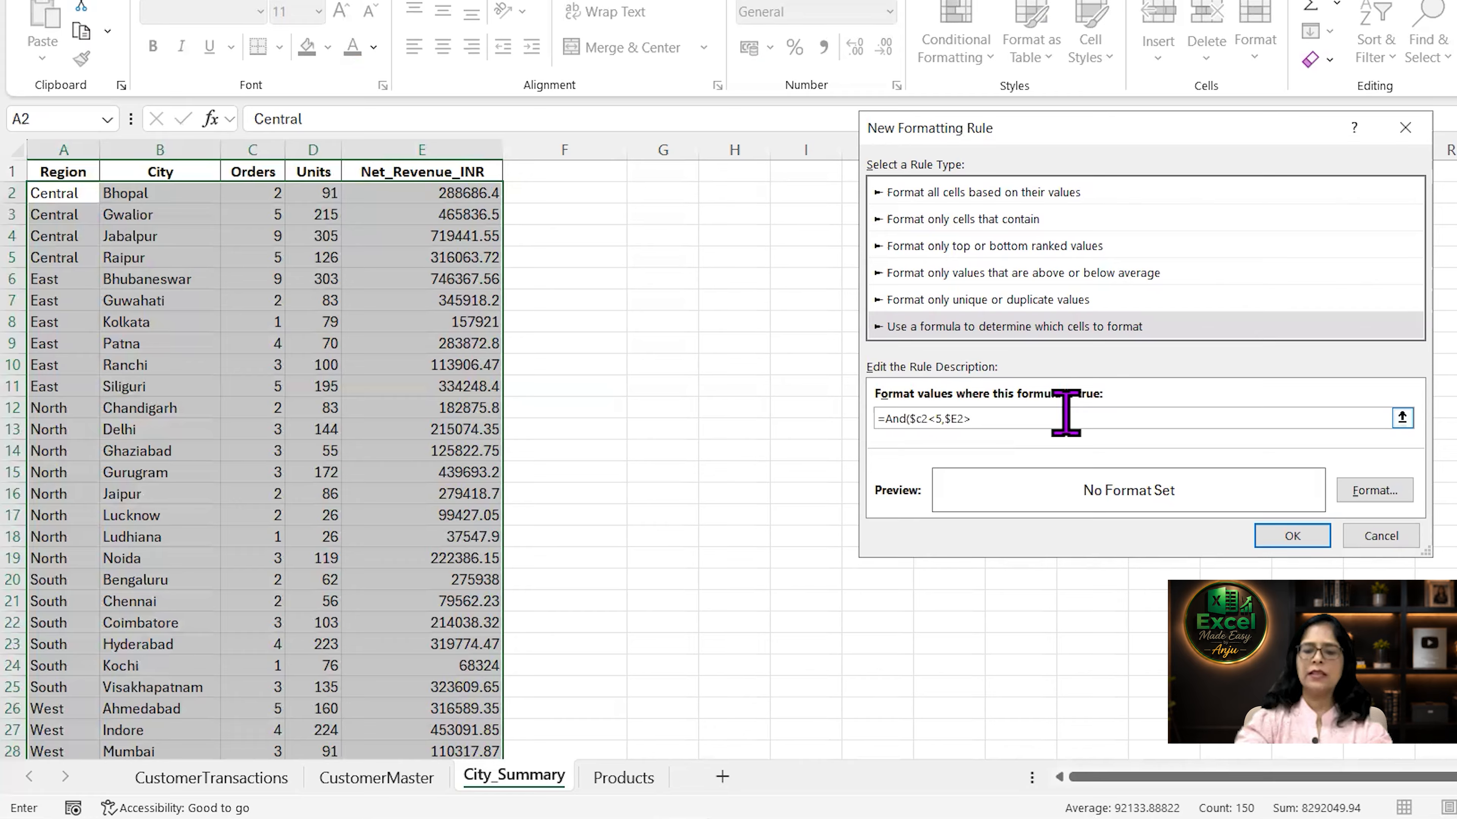
type("=400000")
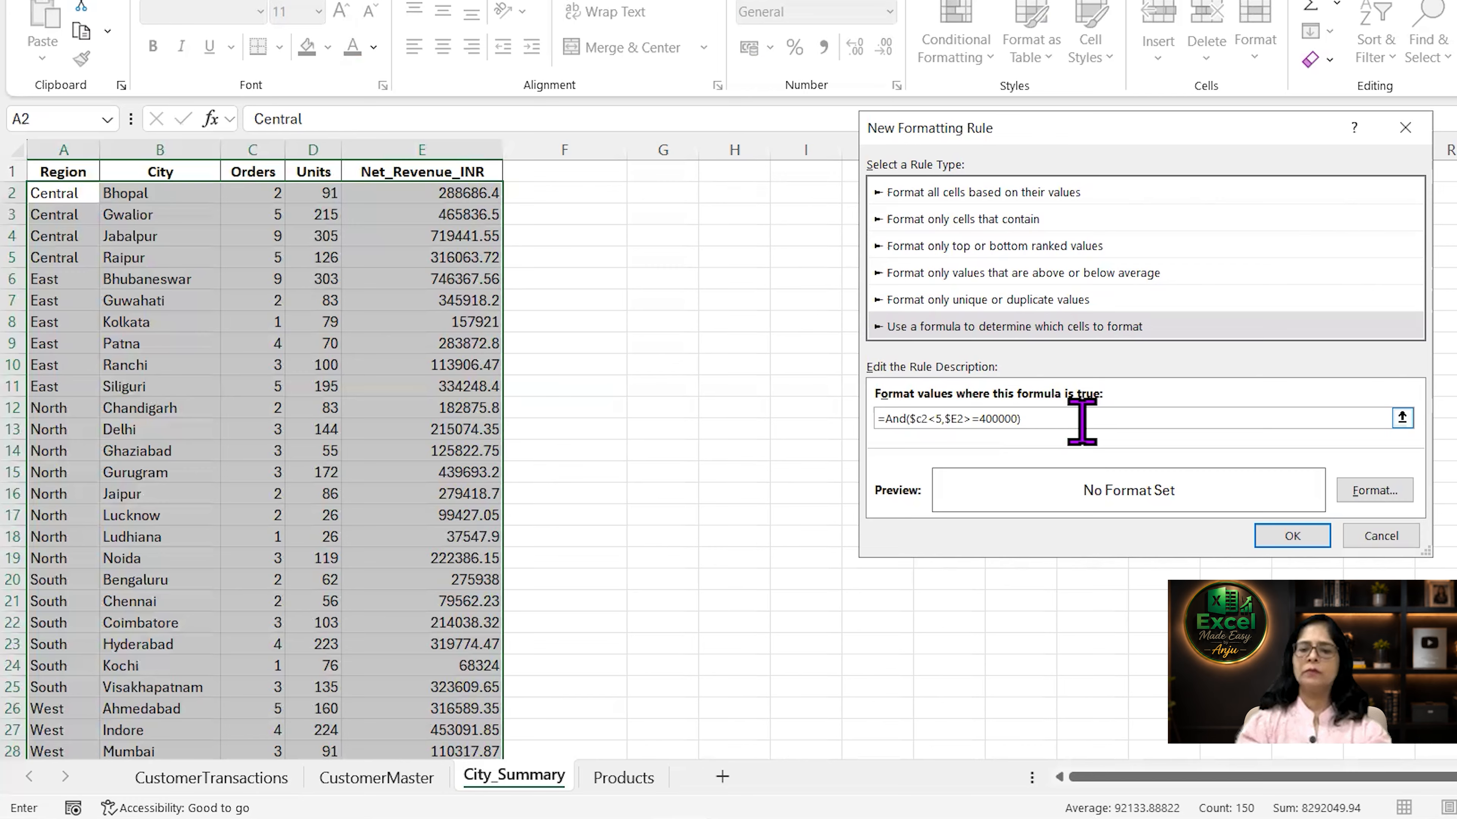
Give the AND rule a light green fill and apply it to the selected rows.
left_click(1374, 491)
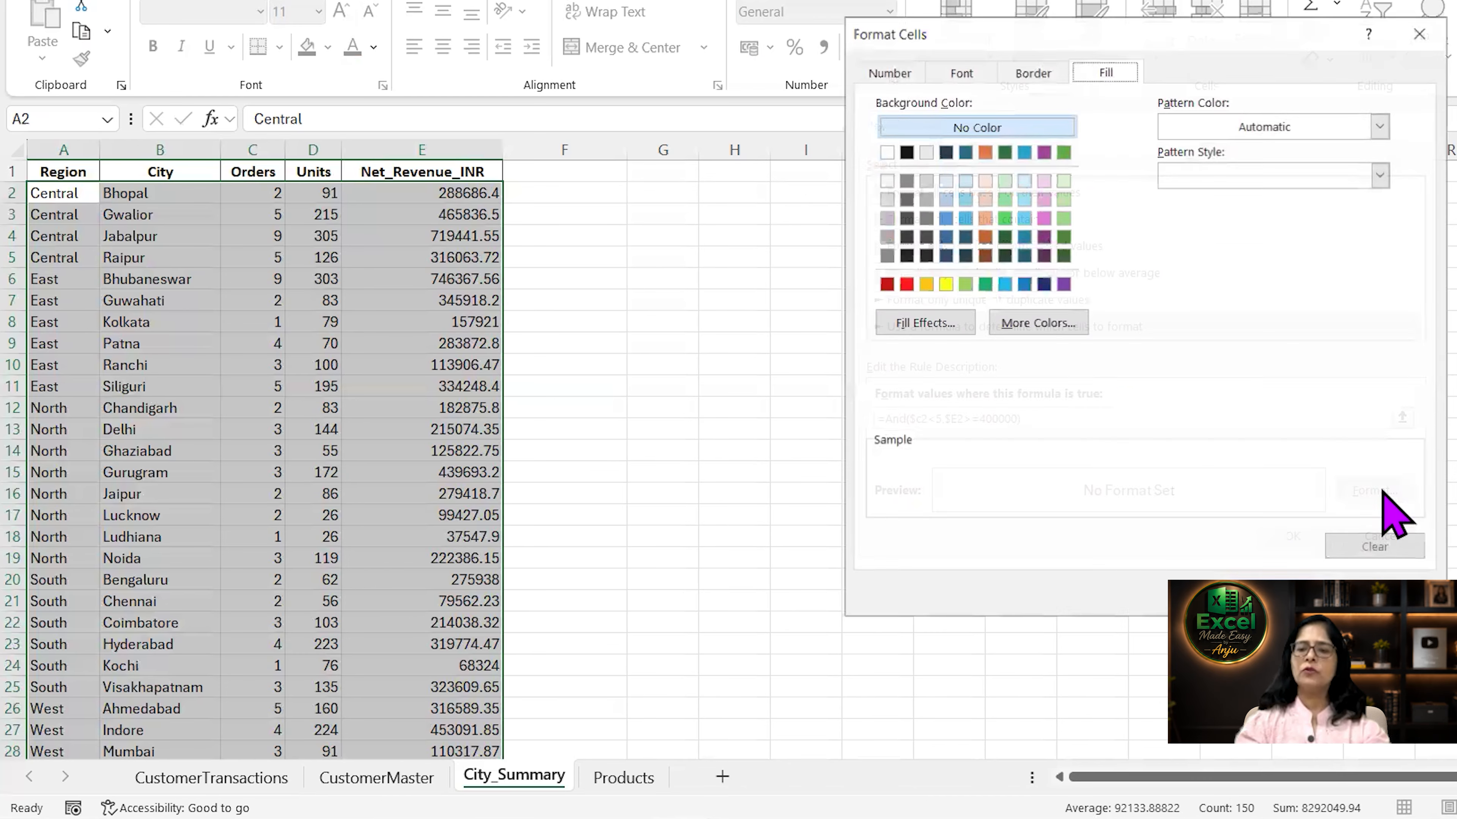
left_click(1064, 199)
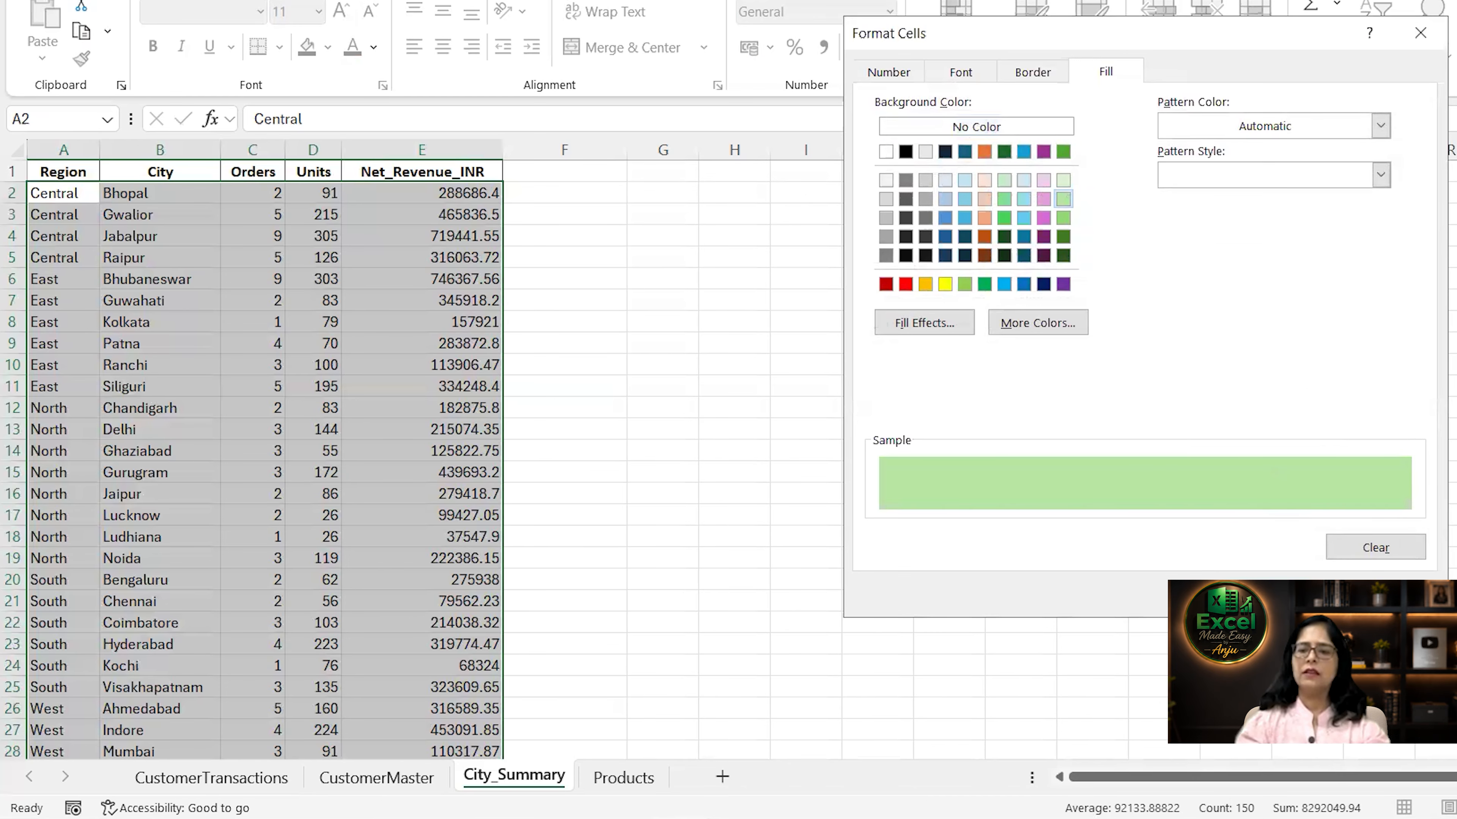
left_click(1284, 597)
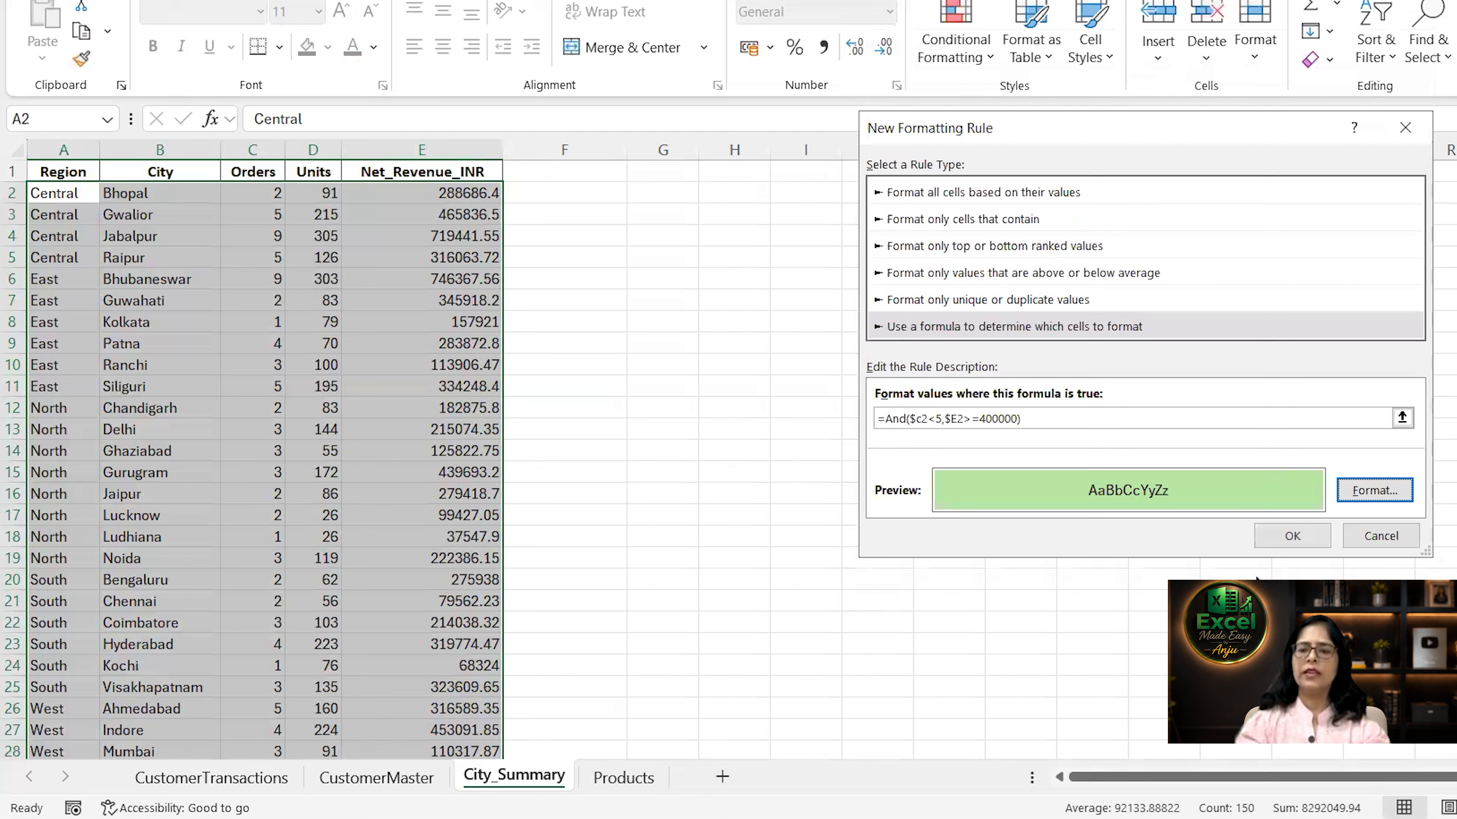
left_click(1293, 537)
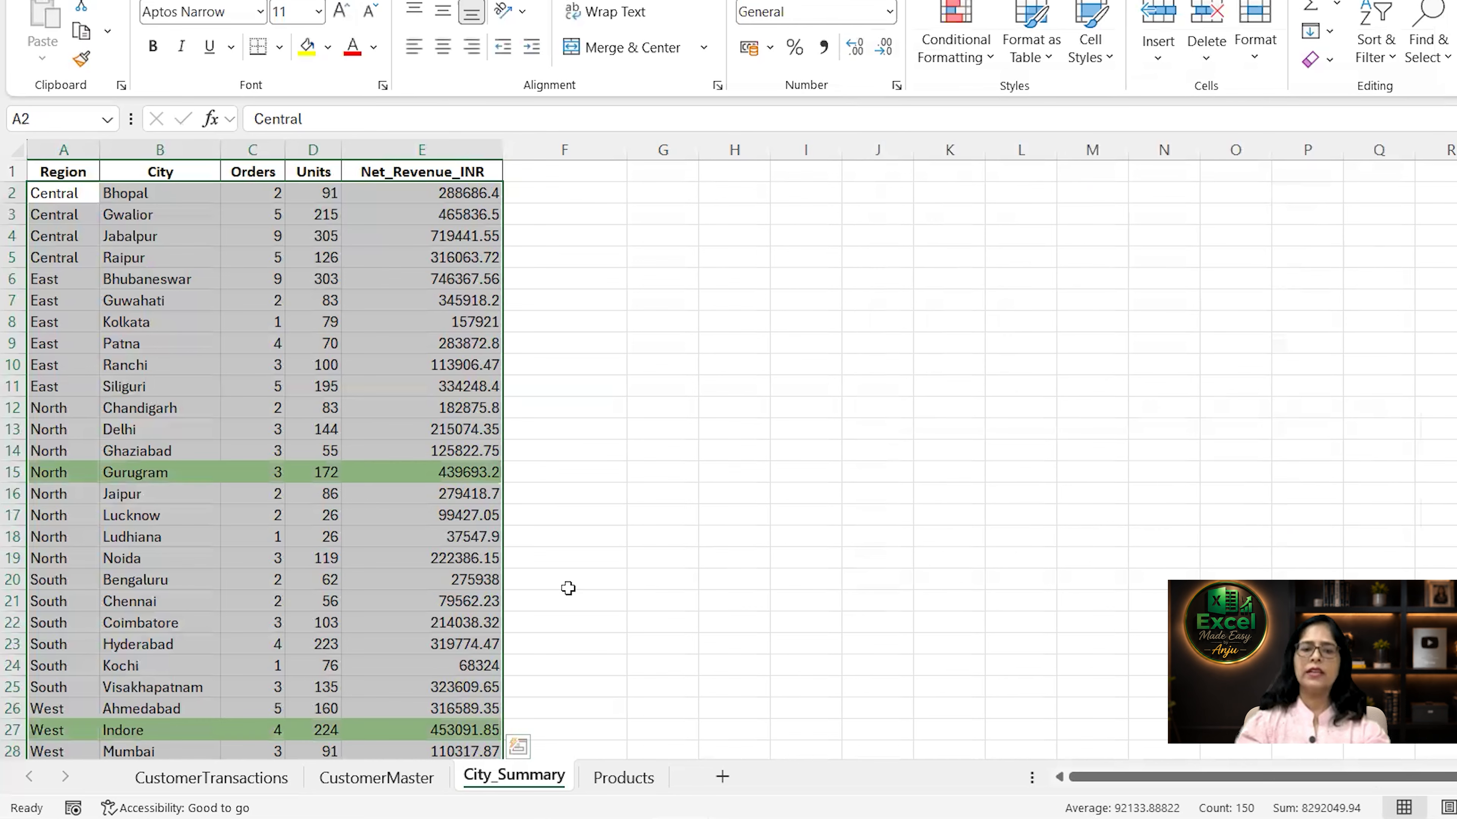
Inspect the highlighted rows' Orders and Net_Revenue_INR values against rows that stay unhighlighted.
left_click(469, 625)
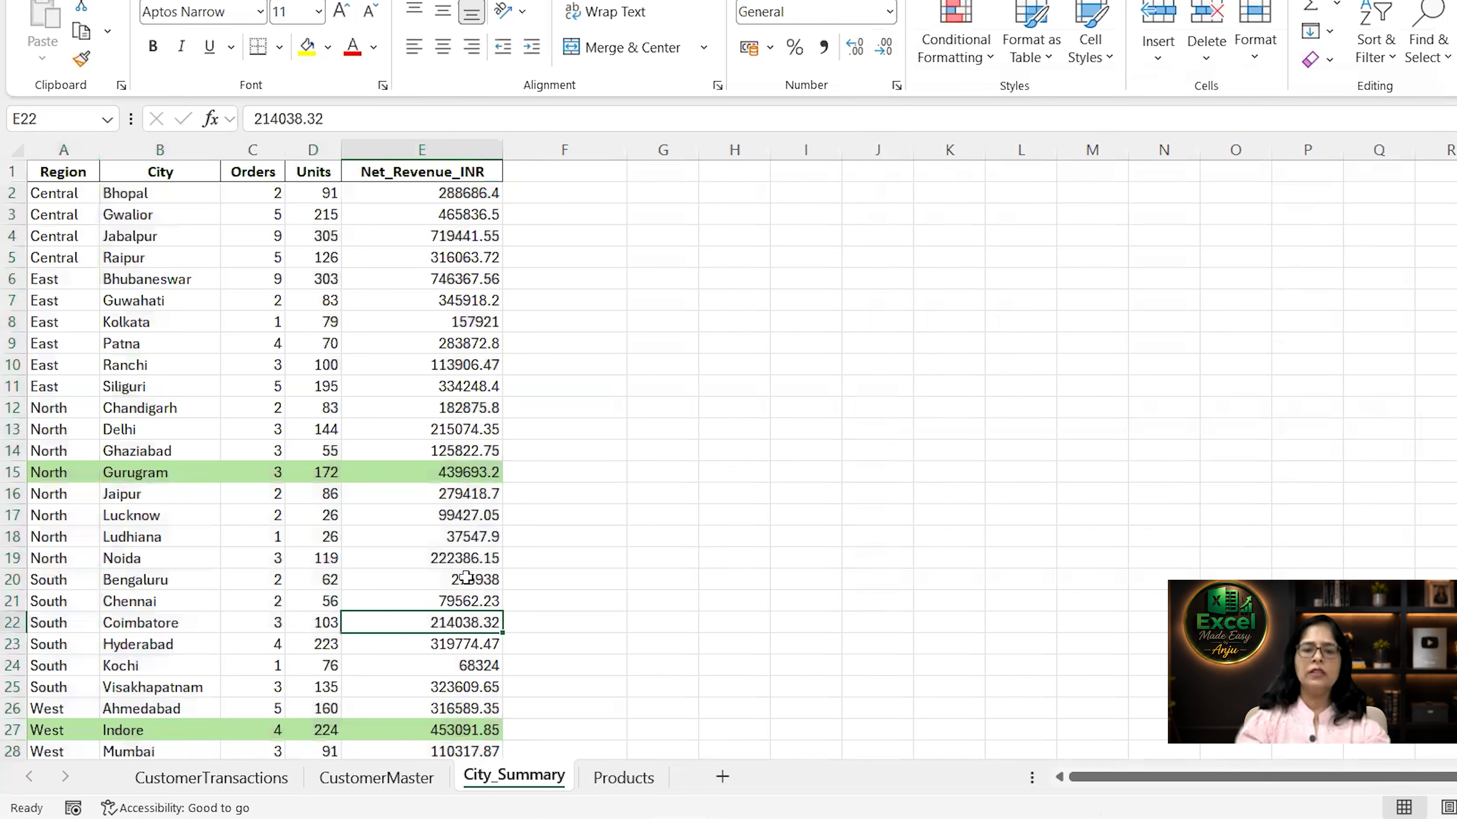
key("Down")
key("Down")
key("Down")
key("Down")
key("Down")
key("Down")
key("Down")
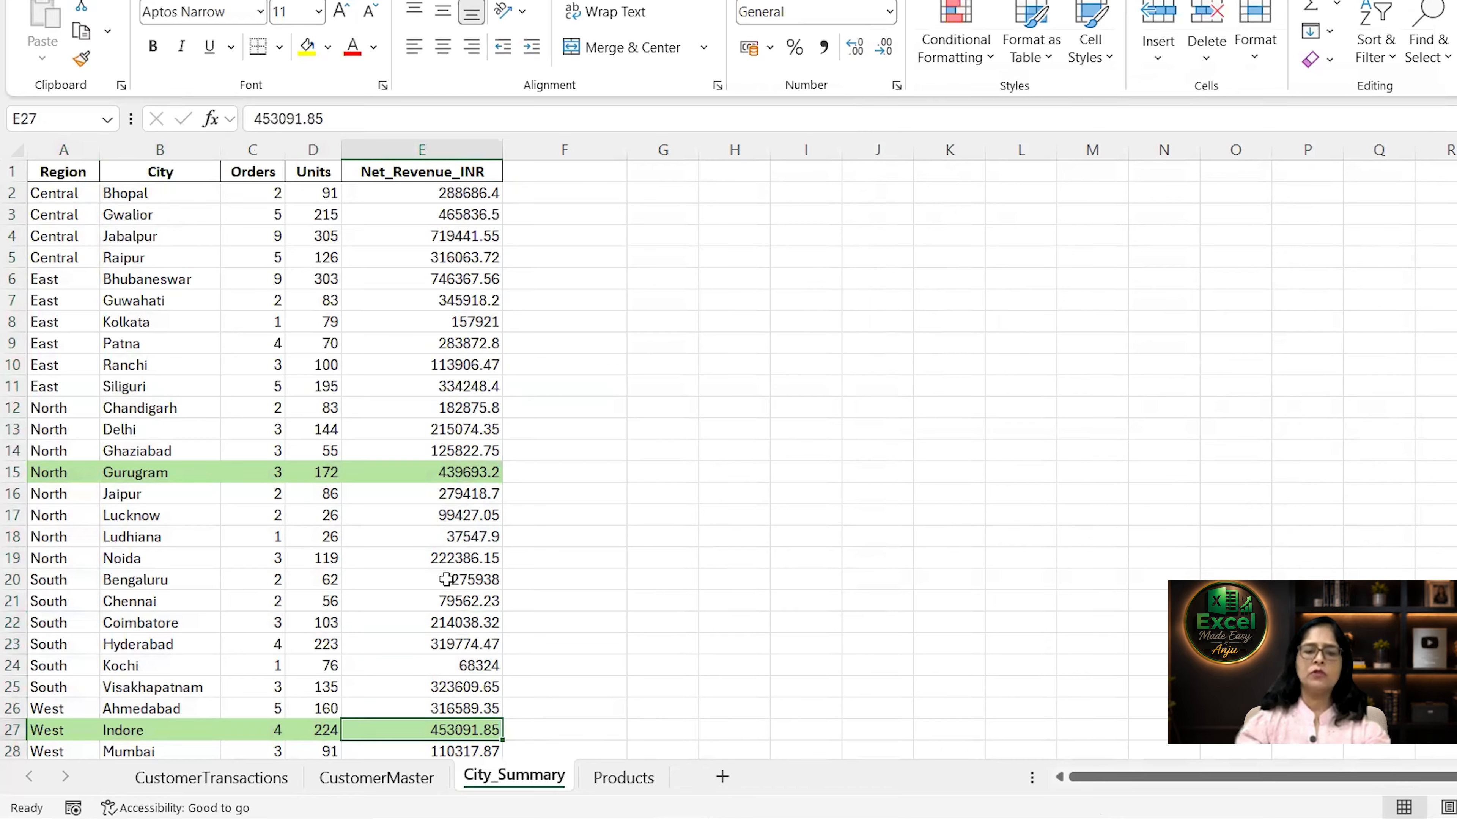
key("Down")
key("Down")
key("Down")
key("Down")
key("Down")
key("Up")
key("Up")
key("Up")
key("Up")
key("Up")
key("Up")
key("Up")
key("Up")
key("Up")
key("Up")
key("Up")
key("Up")
key("Up")
key("Up")
key("Up")
key("Up")
key("Up")
key("Up")
key("Up")
key("Up")
key("Up")
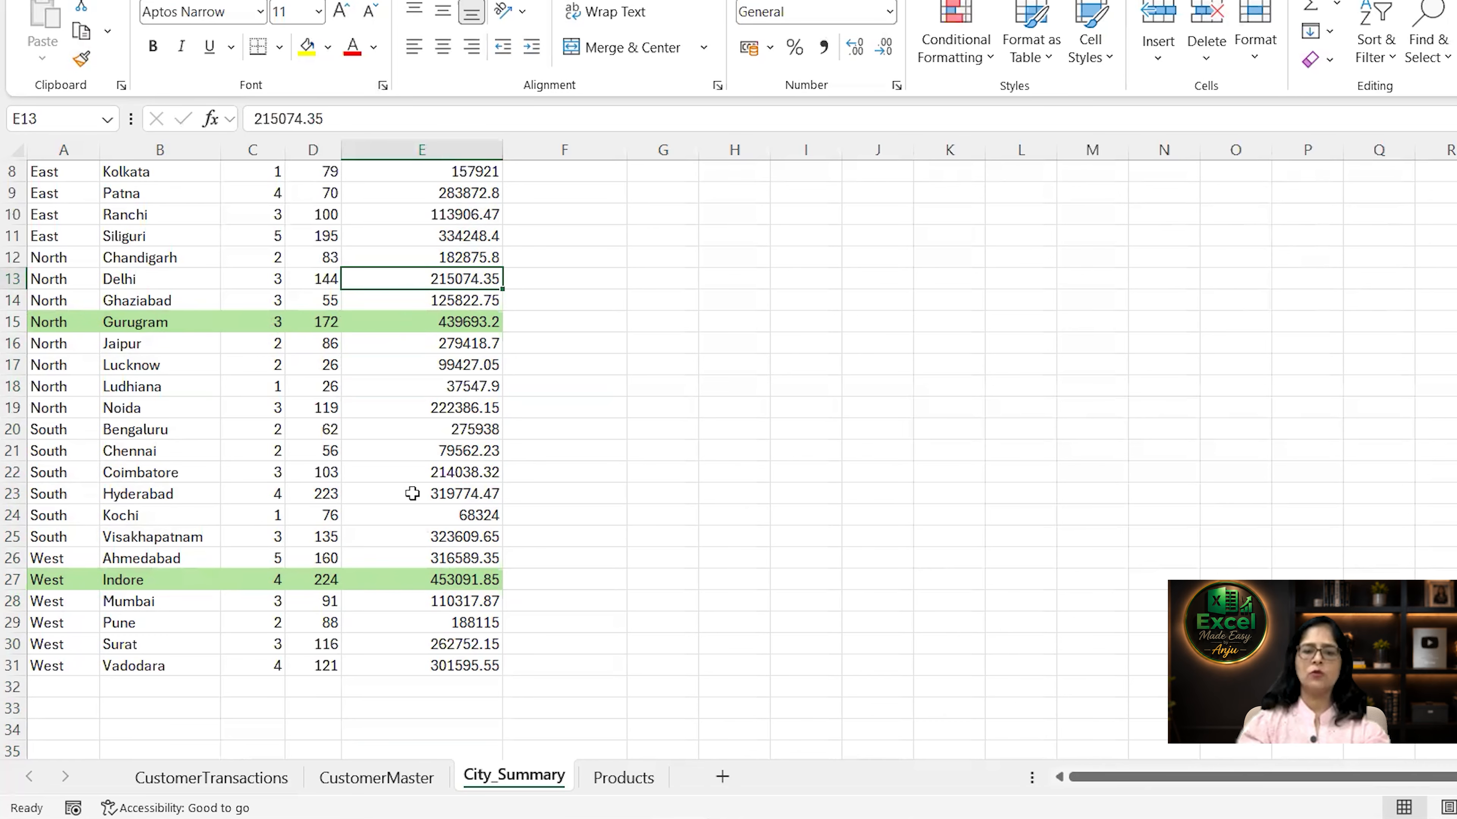
scroll(404, 380, "up", 2)
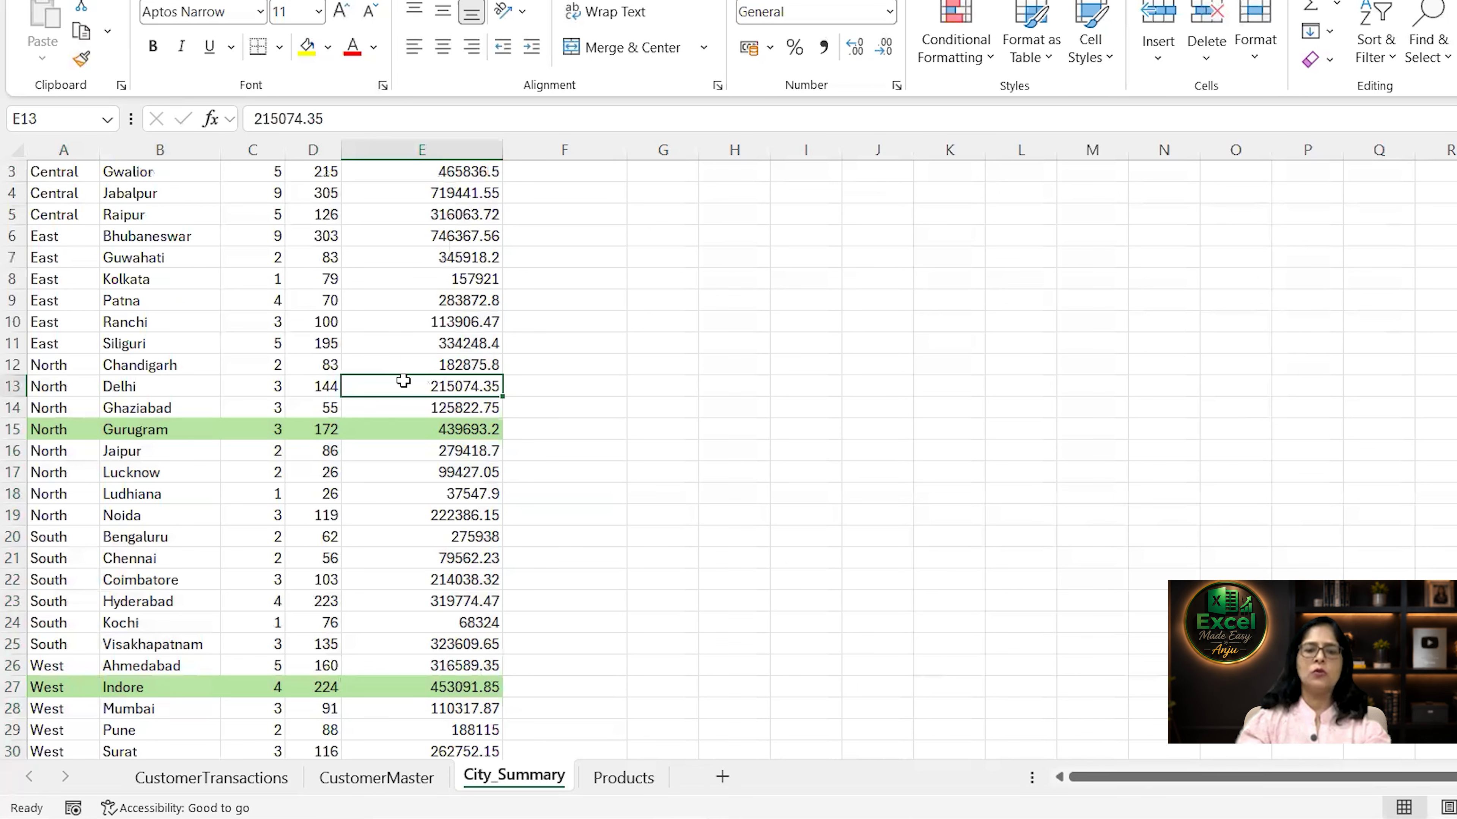
scroll(403, 381, "up", 1)
left_click(428, 276)
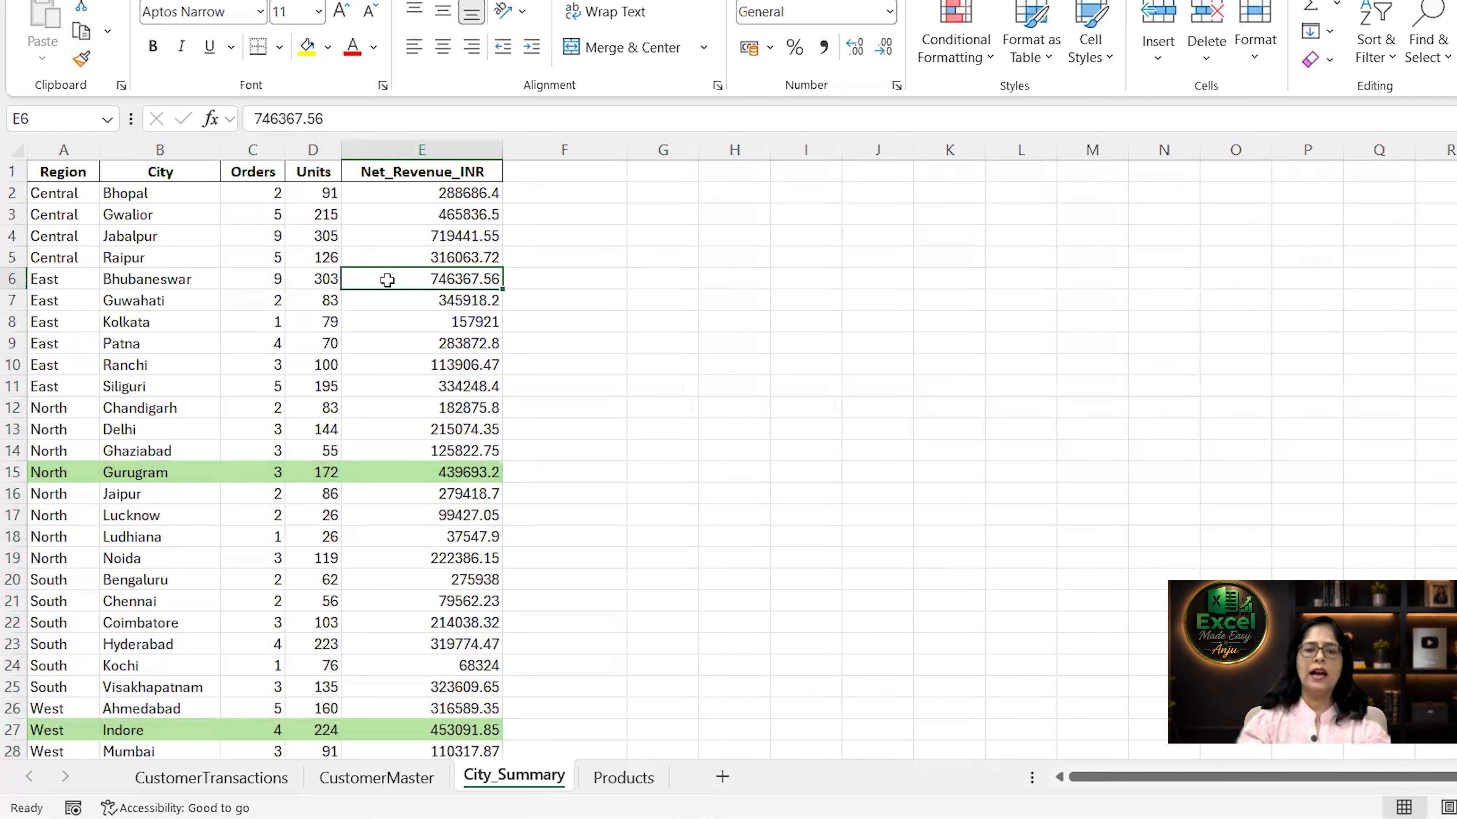
left_click(247, 280)
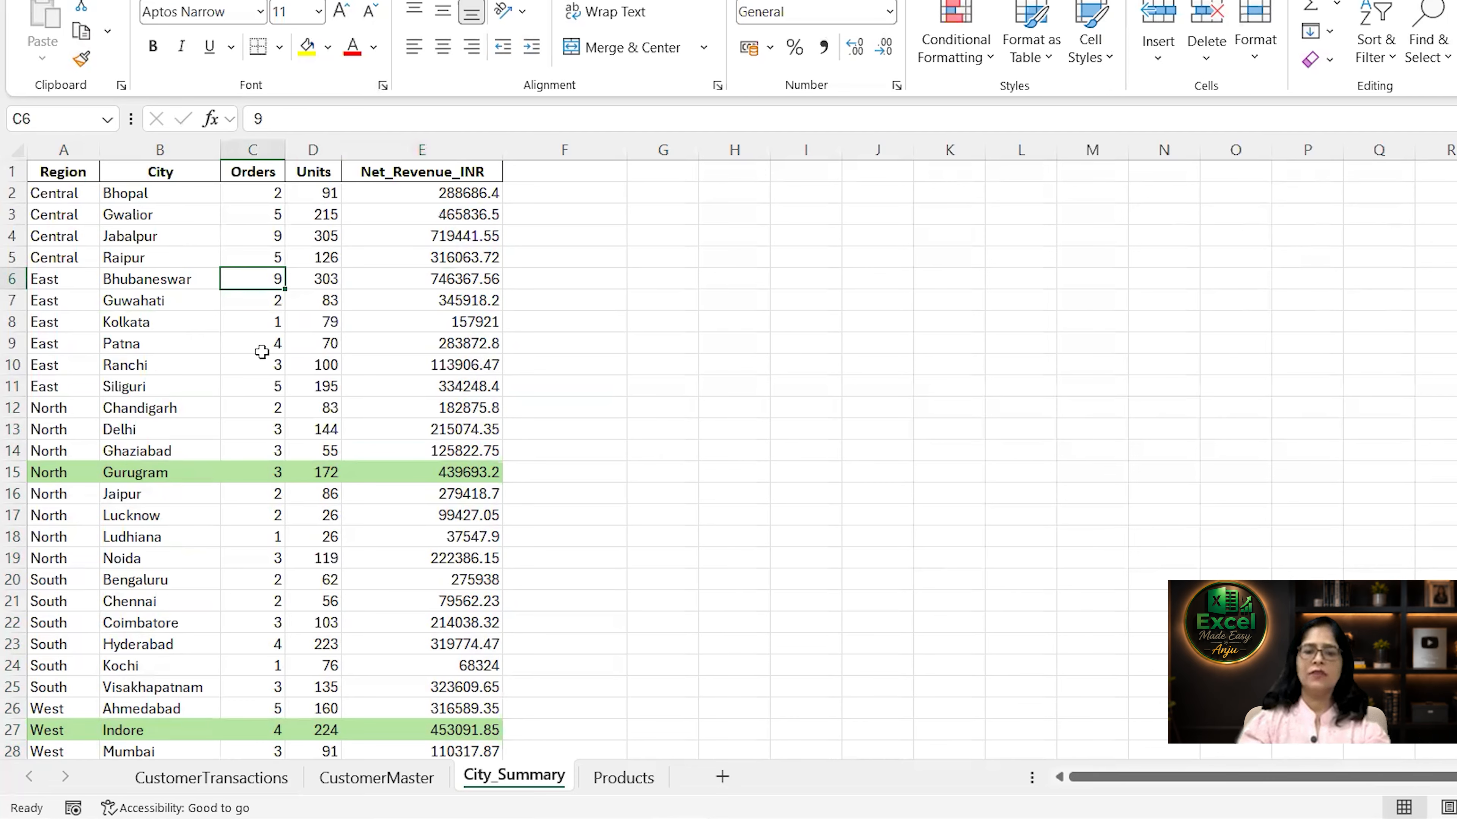